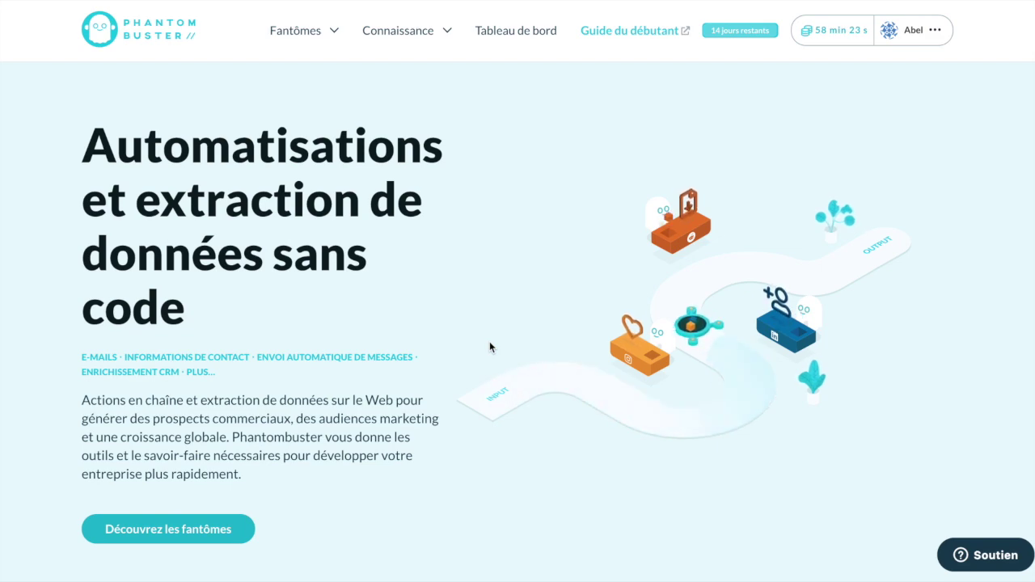
- Examine the home page's explanation of how the automation service works, down to the simple automations section
{"action": "scroll", "coordinate": [490, 346], "scroll_direction": "down", "scroll_amount": 6}
{"action": "scroll", "coordinate": [489, 347], "scroll_direction": "down", "scroll_amount": 1}
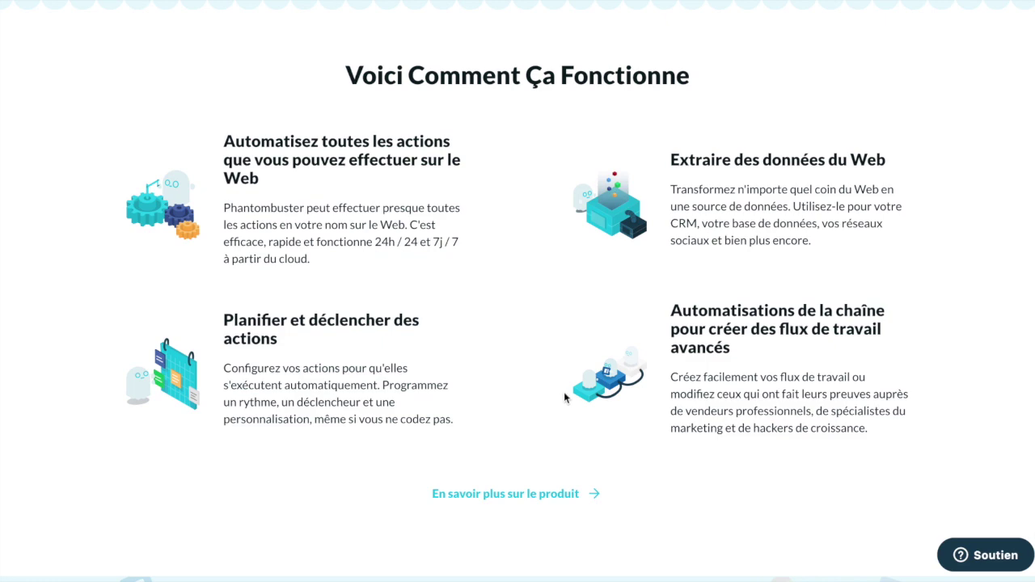
{"action": "scroll", "coordinate": [563, 397], "scroll_direction": "down", "scroll_amount": 4}
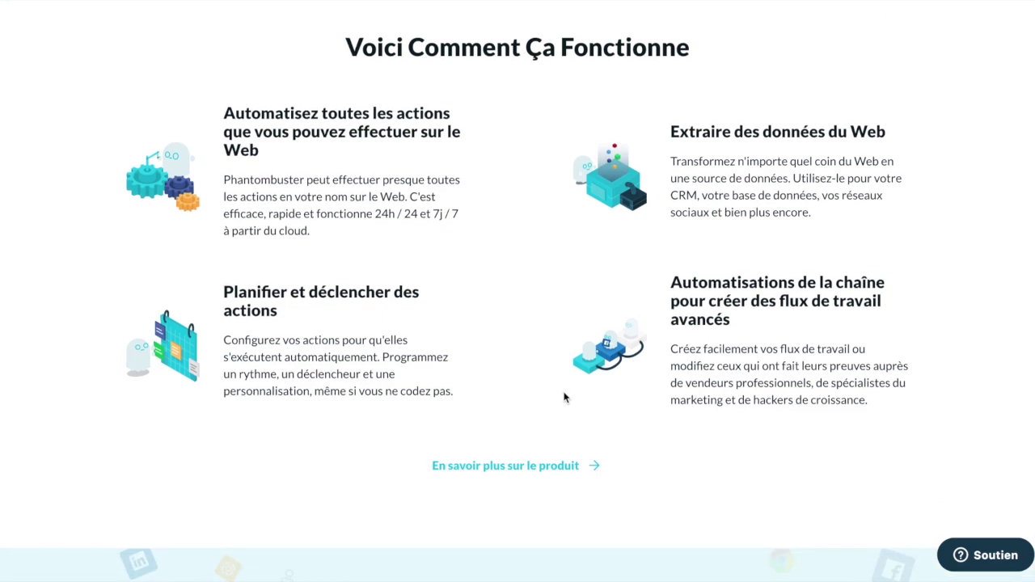
{"action": "scroll", "coordinate": [663, 430], "scroll_direction": "down", "scroll_amount": 4}
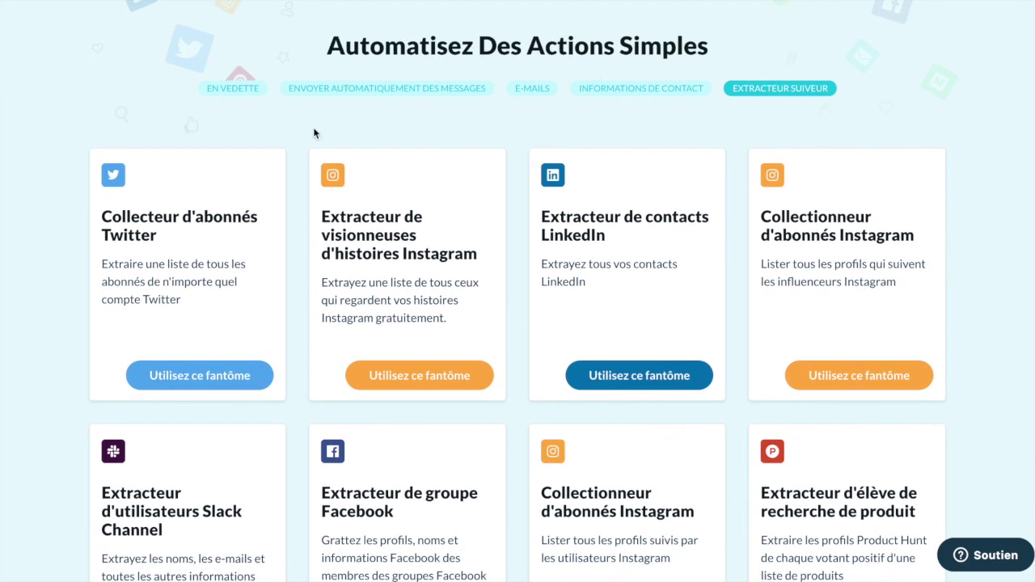
- Show the simple automations in the "En vedette" category and review the featured LinkedIn, Instagram and Twitter phantoms
{"action": "left_click", "coordinate": [234, 90]}
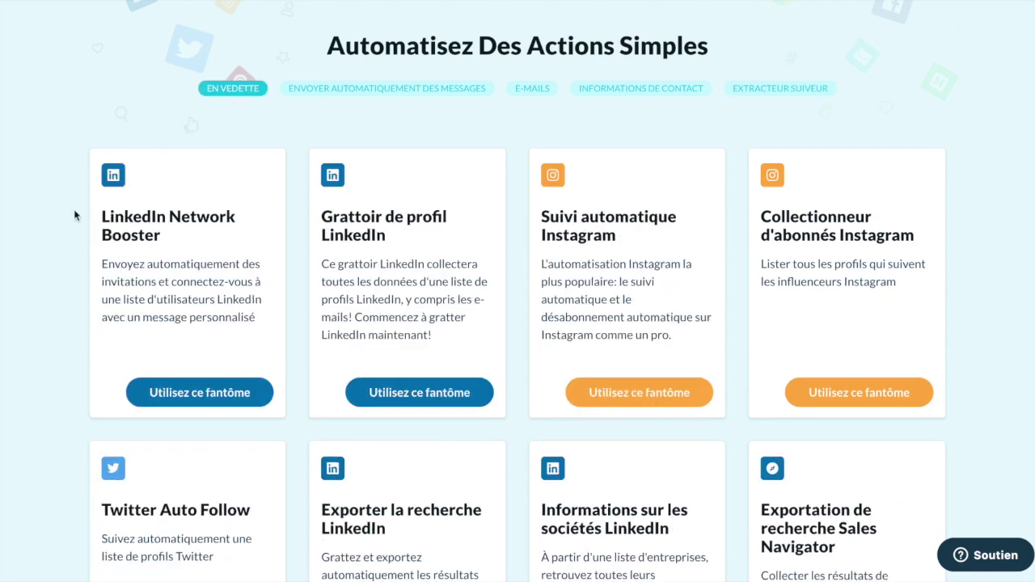
{"action": "scroll", "coordinate": [66, 217], "scroll_direction": "down", "scroll_amount": 1}
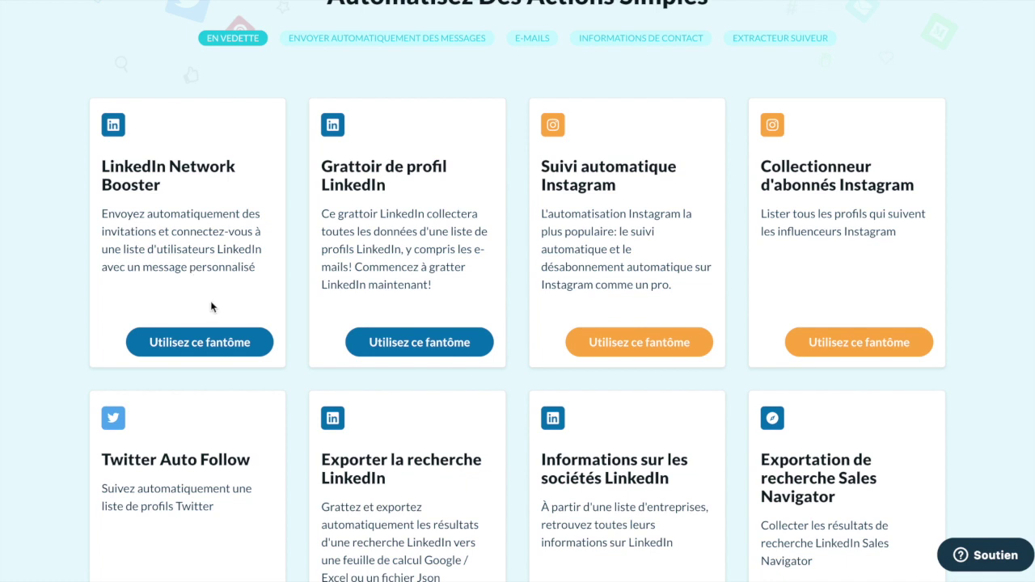
{"action": "scroll", "coordinate": [208, 306], "scroll_direction": "down", "scroll_amount": 1}
{"action": "scroll", "coordinate": [208, 308], "scroll_direction": "up", "scroll_amount": 1}
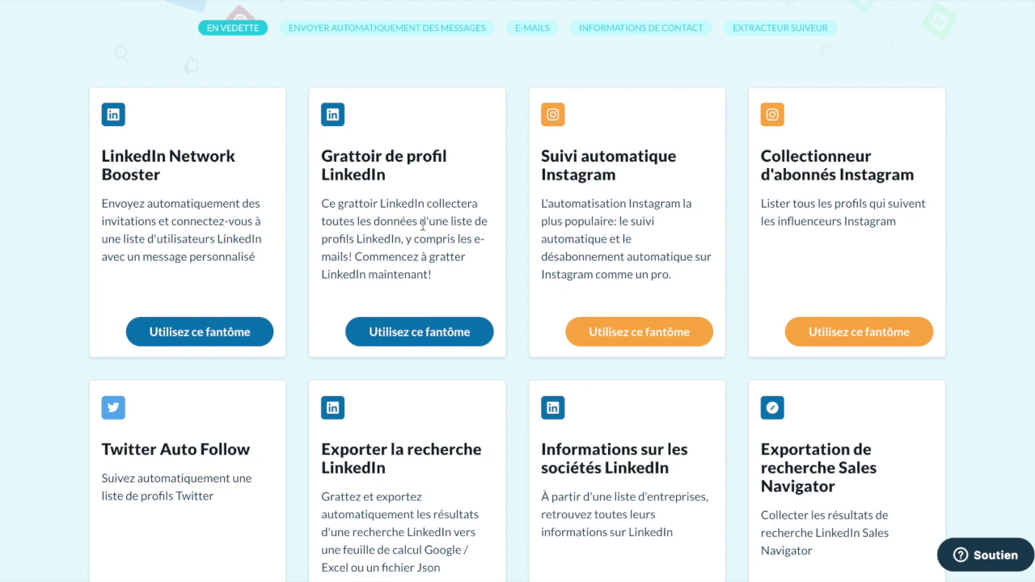
{"action": "scroll", "coordinate": [419, 228], "scroll_direction": "down", "scroll_amount": 1}
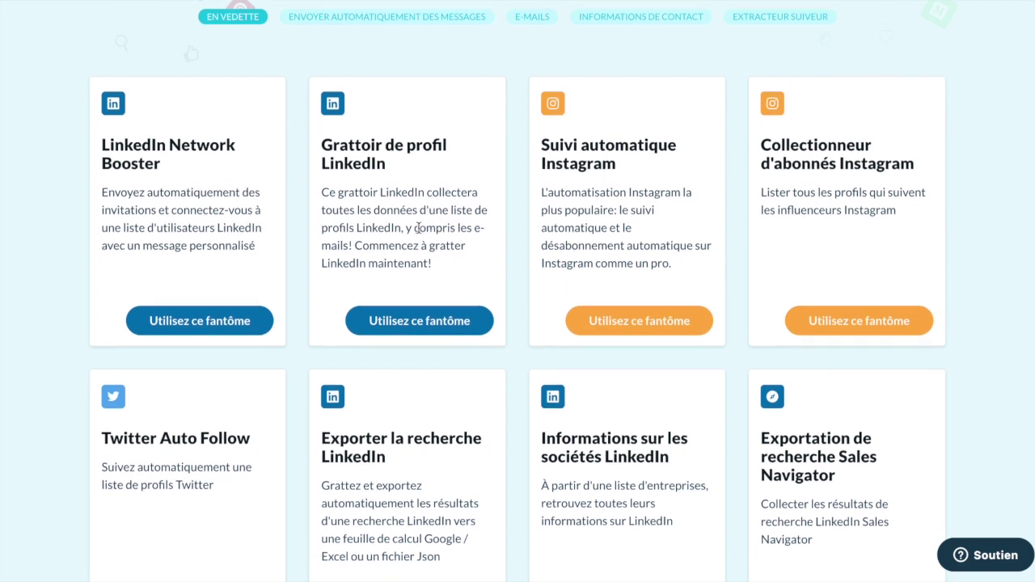
{"action": "scroll", "coordinate": [419, 227], "scroll_direction": "down", "scroll_amount": 1}
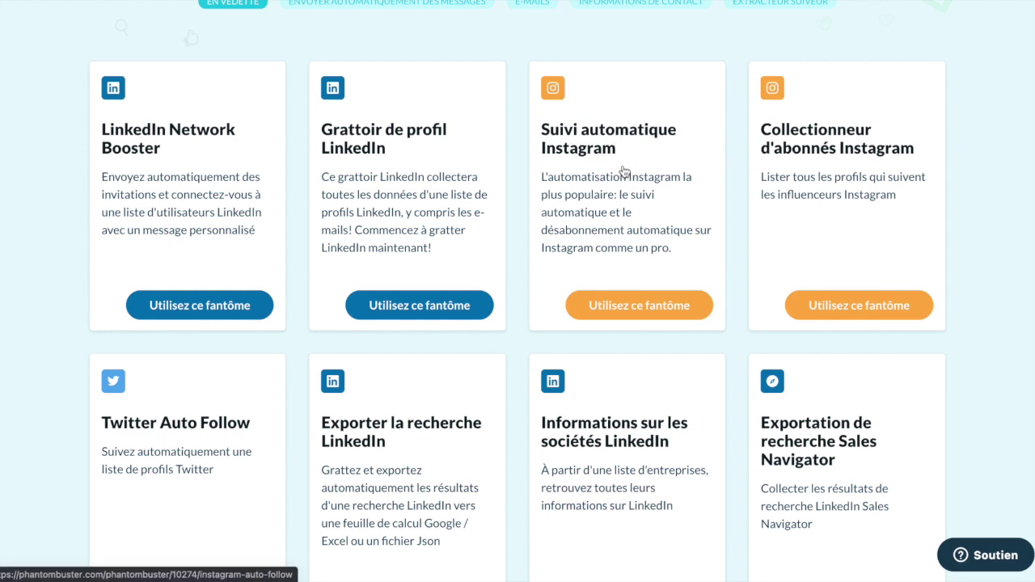
{"action": "scroll", "coordinate": [624, 171], "scroll_direction": "down", "scroll_amount": 1}
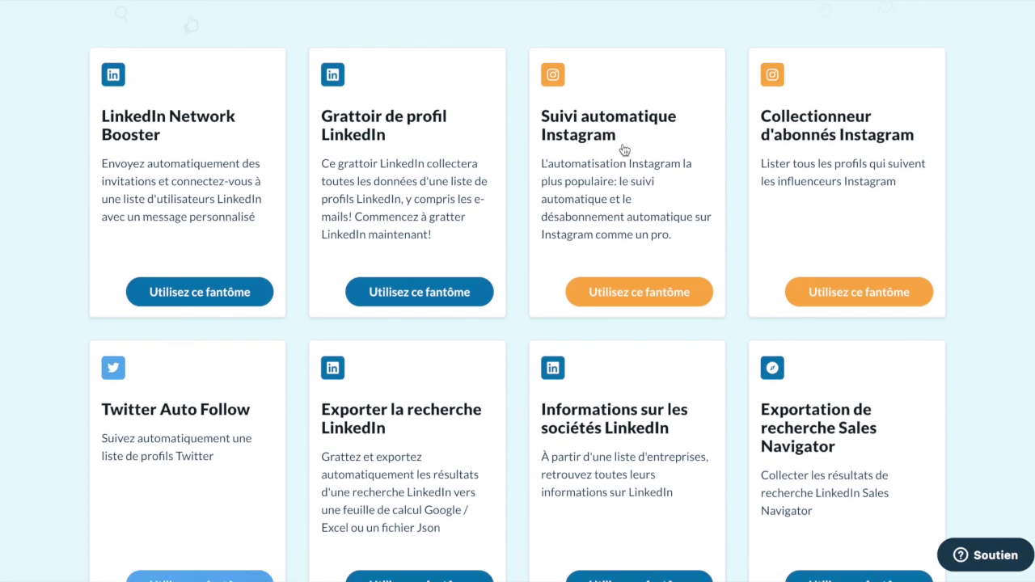
{"action": "scroll", "coordinate": [622, 194], "scroll_direction": "down", "scroll_amount": 1}
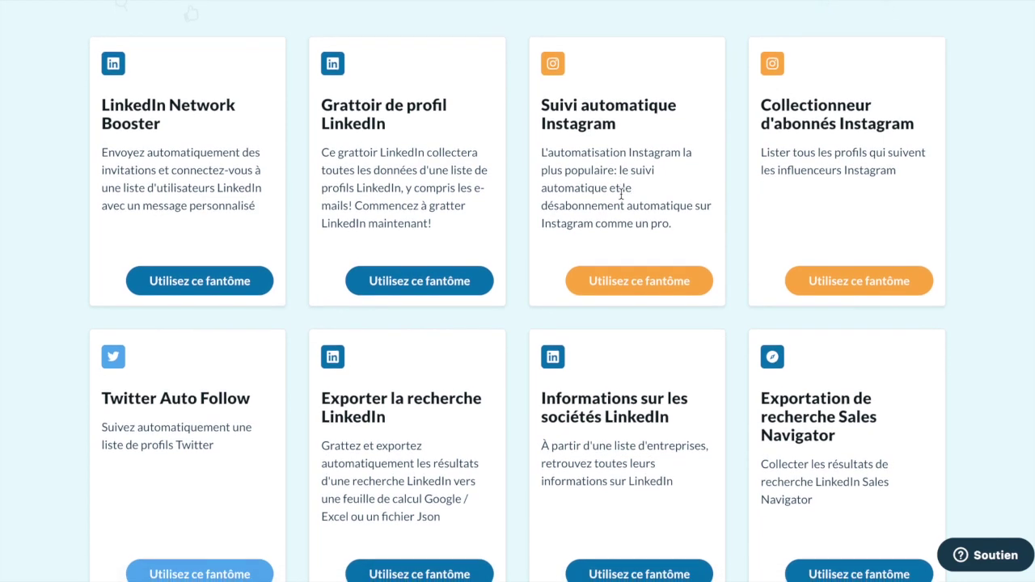
{"action": "scroll", "coordinate": [621, 194], "scroll_direction": "down", "scroll_amount": 1}
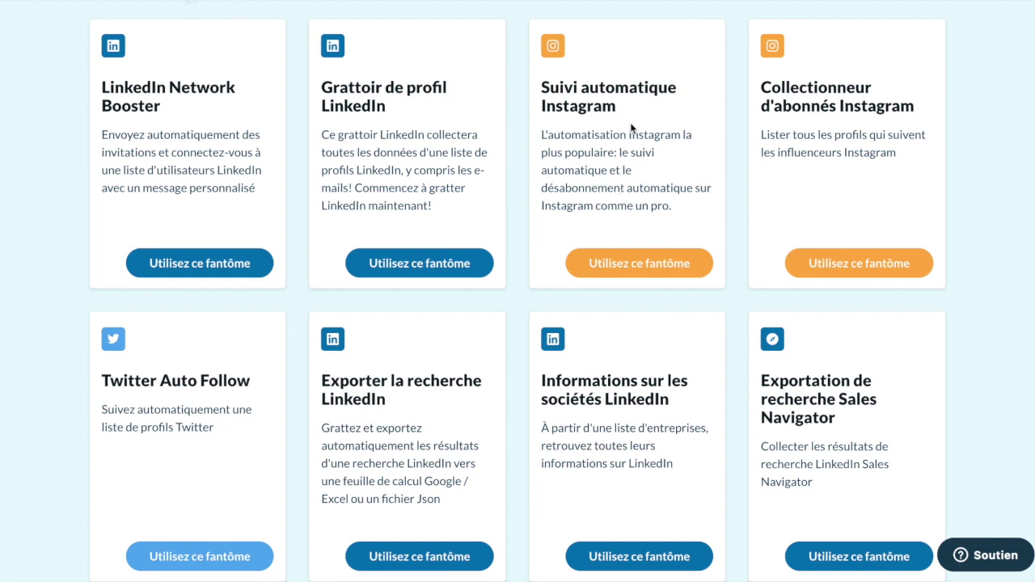
{"action": "scroll", "coordinate": [599, 132], "scroll_direction": "down", "scroll_amount": 1}
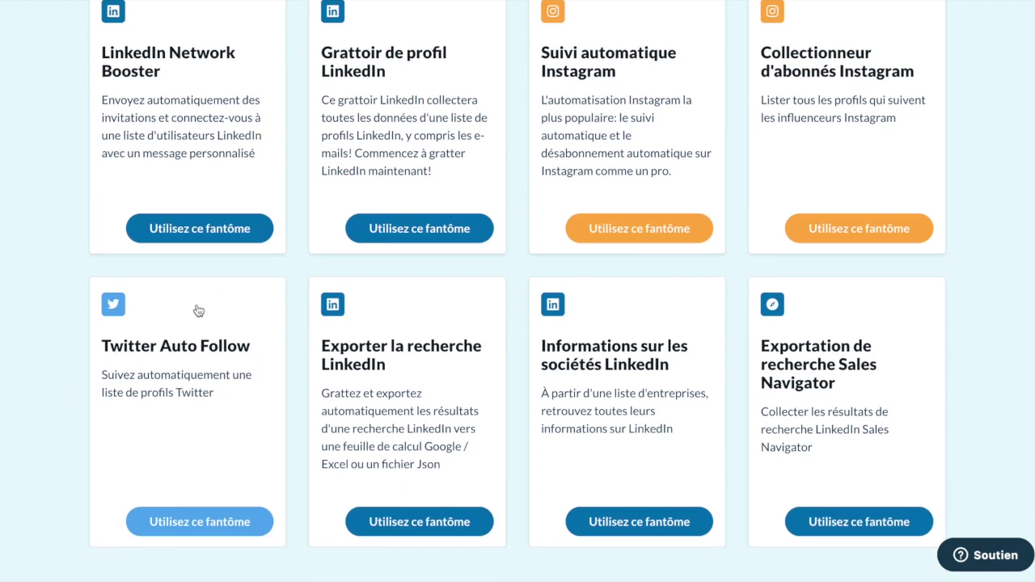
{"action": "scroll", "coordinate": [267, 437], "scroll_direction": "down", "scroll_amount": 1}
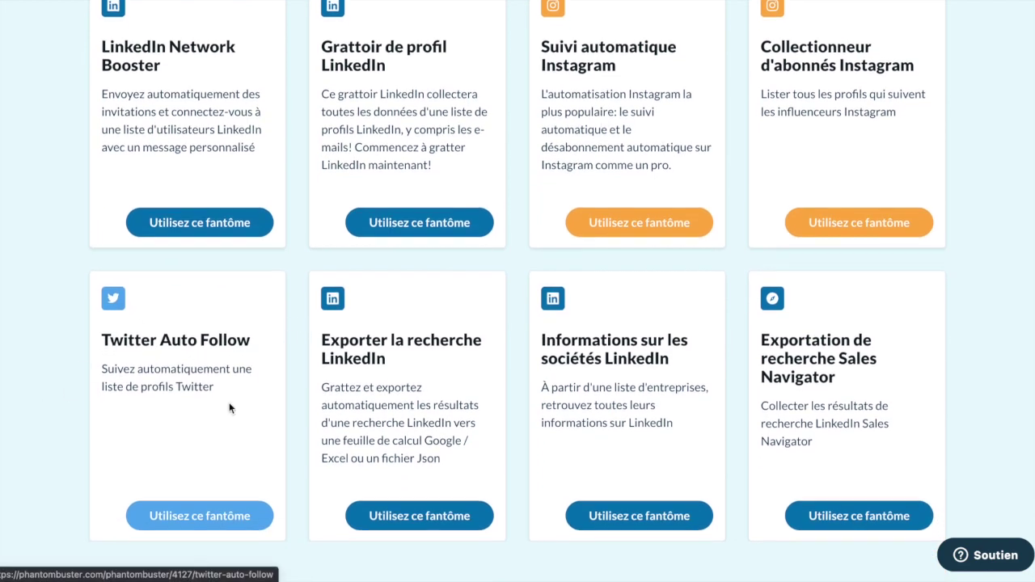
{"action": "scroll", "coordinate": [229, 402], "scroll_direction": "up", "scroll_amount": 1}
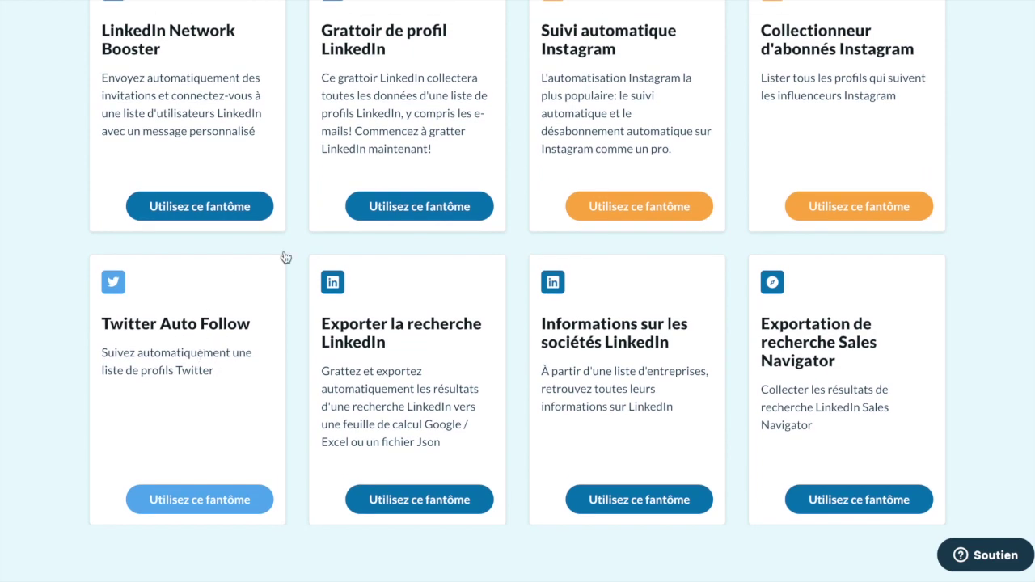
- Show the automations under "Envoyer automatiquement des messages" and review the message-sending phantoms
{"action": "scroll", "coordinate": [793, 383], "scroll_direction": "up", "scroll_amount": 1}
{"action": "scroll", "coordinate": [776, 388], "scroll_direction": "up", "scroll_amount": 5}
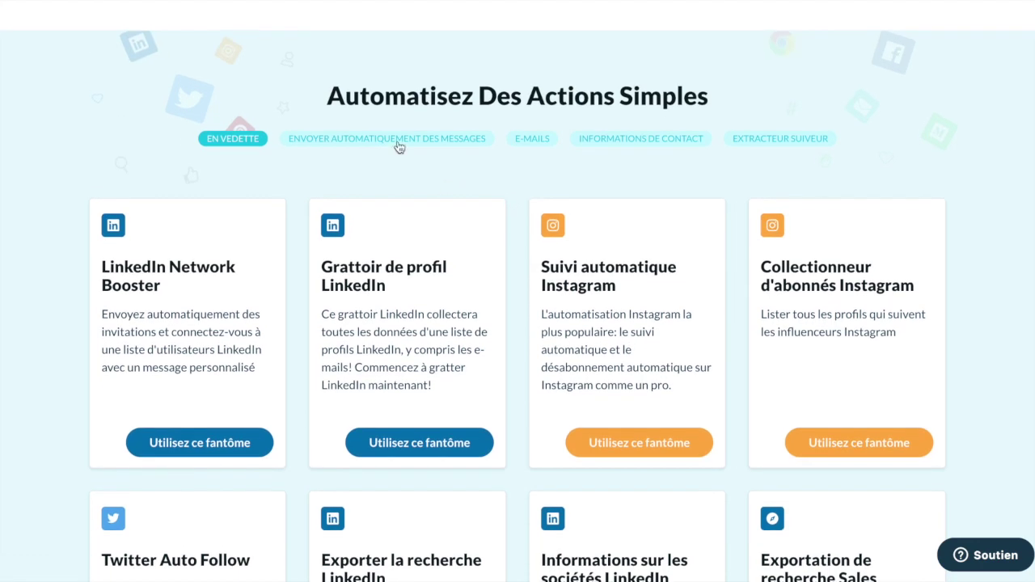
{"action": "left_click", "coordinate": [398, 141]}
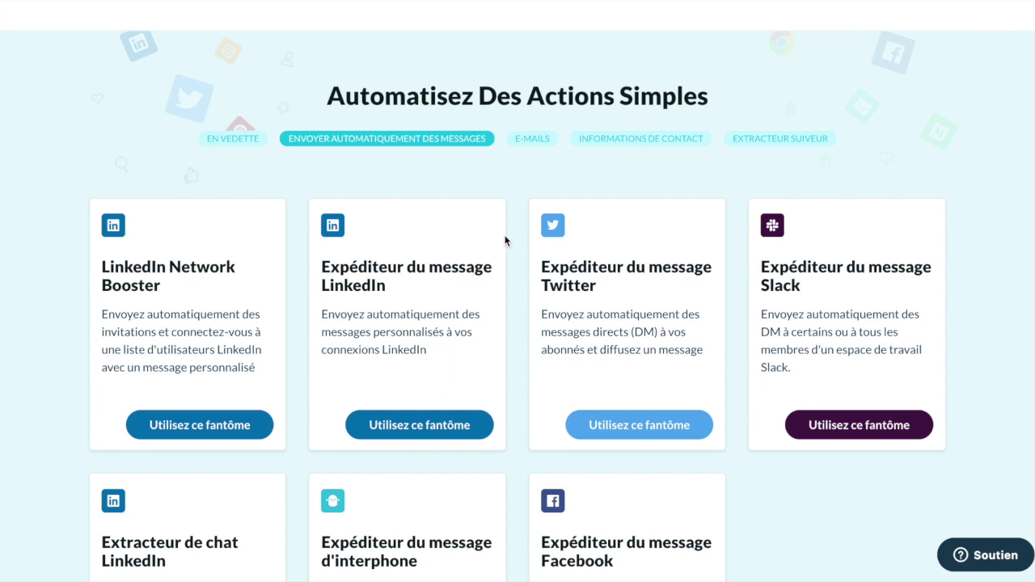
{"action": "scroll", "coordinate": [504, 241], "scroll_direction": "down", "scroll_amount": 1}
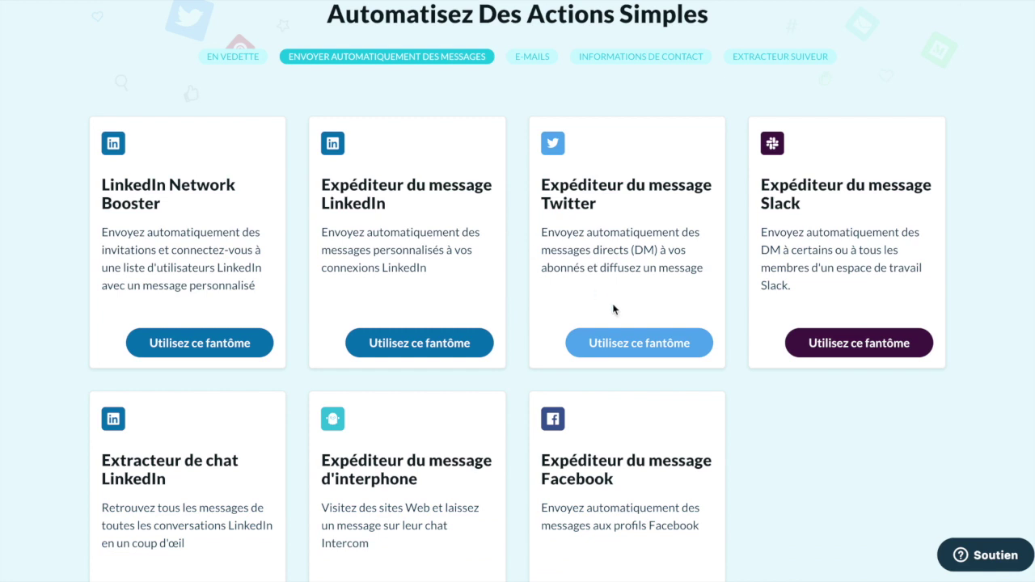
{"action": "scroll", "coordinate": [615, 306], "scroll_direction": "down", "scroll_amount": 1}
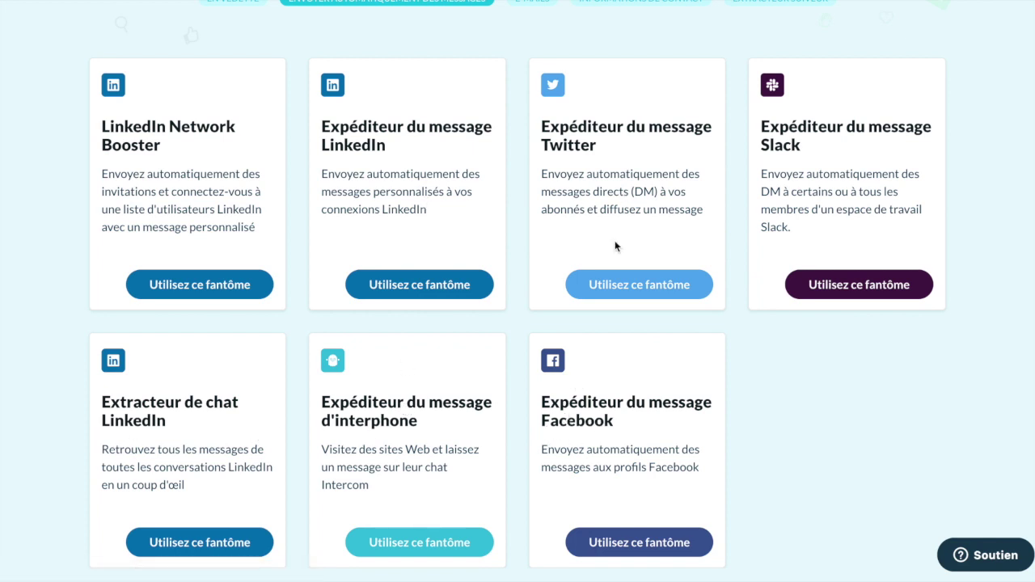
{"action": "scroll", "coordinate": [617, 192], "scroll_direction": "up", "scroll_amount": 1}
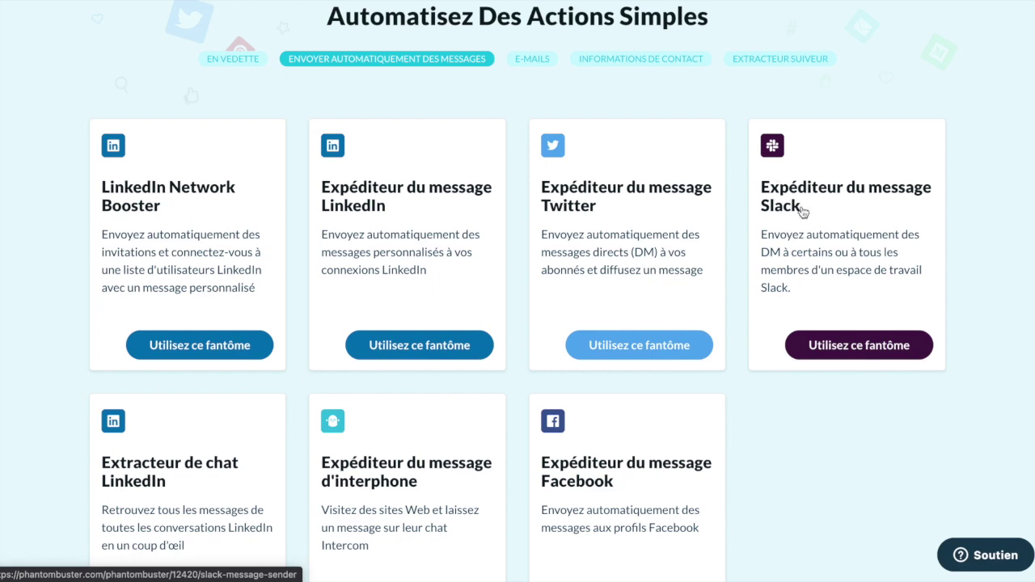
{"action": "scroll", "coordinate": [757, 206], "scroll_direction": "down", "scroll_amount": 2}
- Show the automations in the "E-mails" category and look over the e-mail extraction phantoms
{"action": "scroll", "coordinate": [756, 205], "scroll_direction": "up", "scroll_amount": 2}
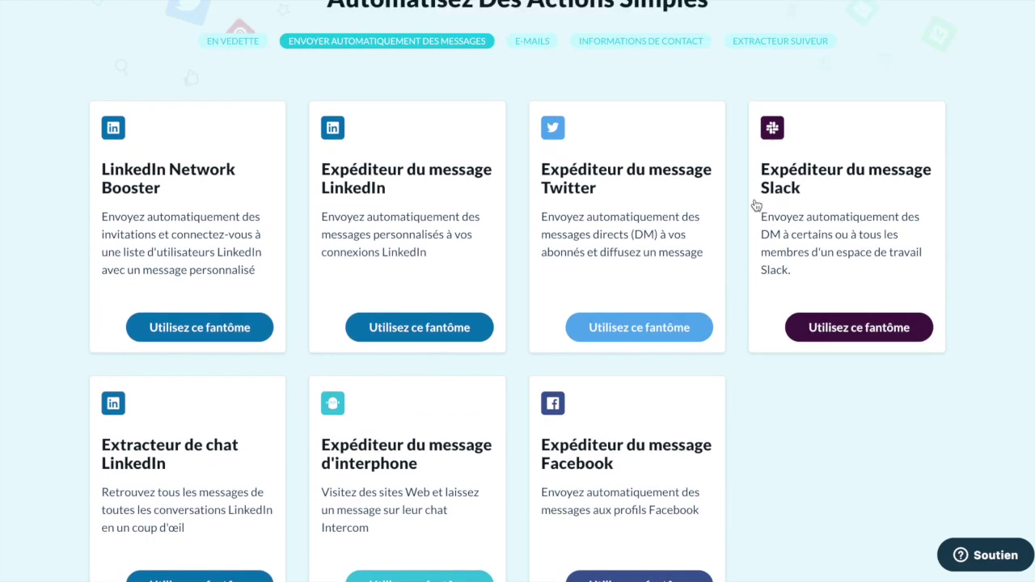
{"action": "left_click", "coordinate": [545, 80]}
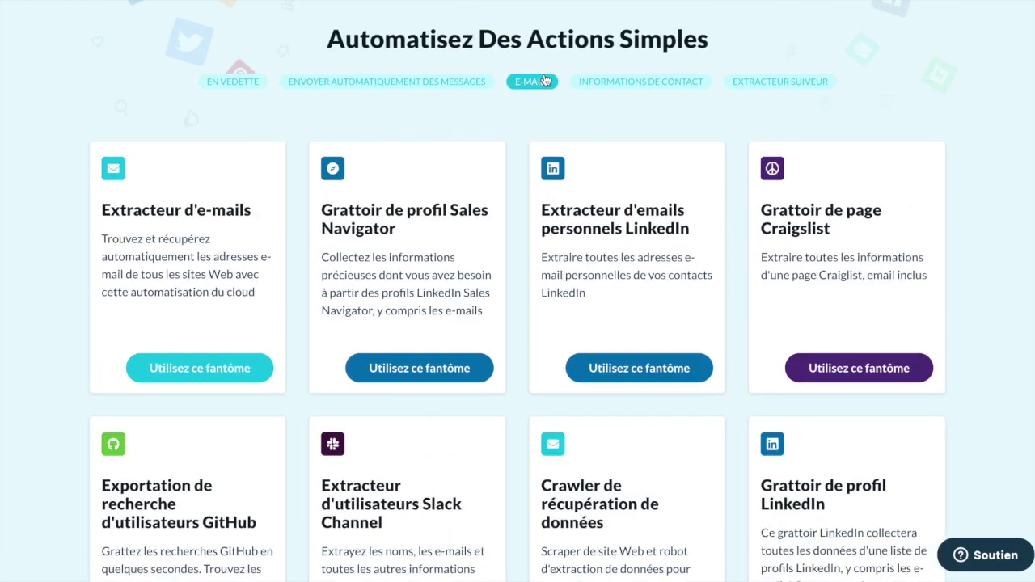
{"action": "scroll", "coordinate": [628, 255], "scroll_direction": "down", "scroll_amount": 2}
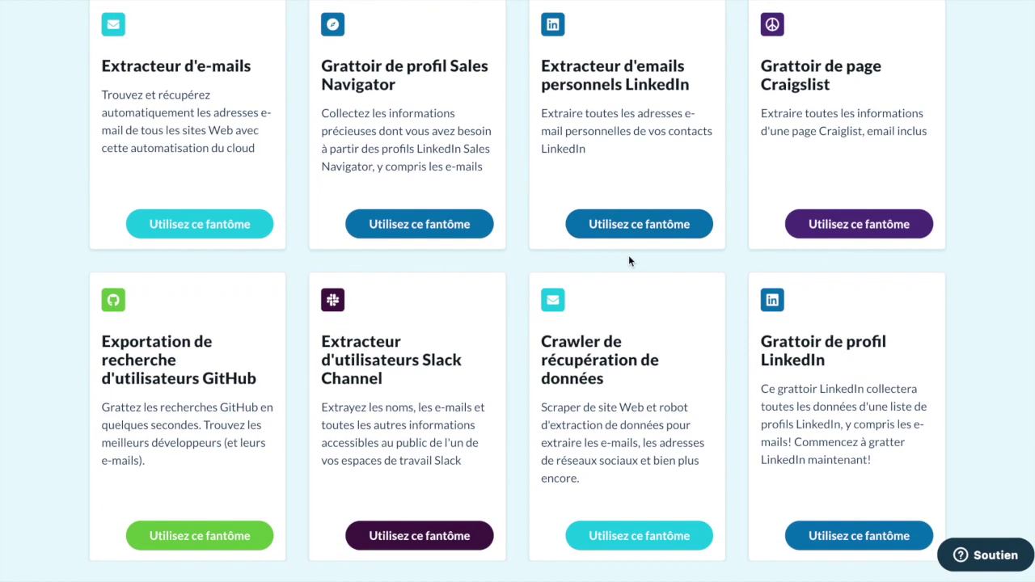
- Show the automations under "Informations de contact" and review the profile scraping phantoms
{"action": "scroll", "coordinate": [628, 254], "scroll_direction": "up", "scroll_amount": 4}
{"action": "left_click", "coordinate": [659, 314]}
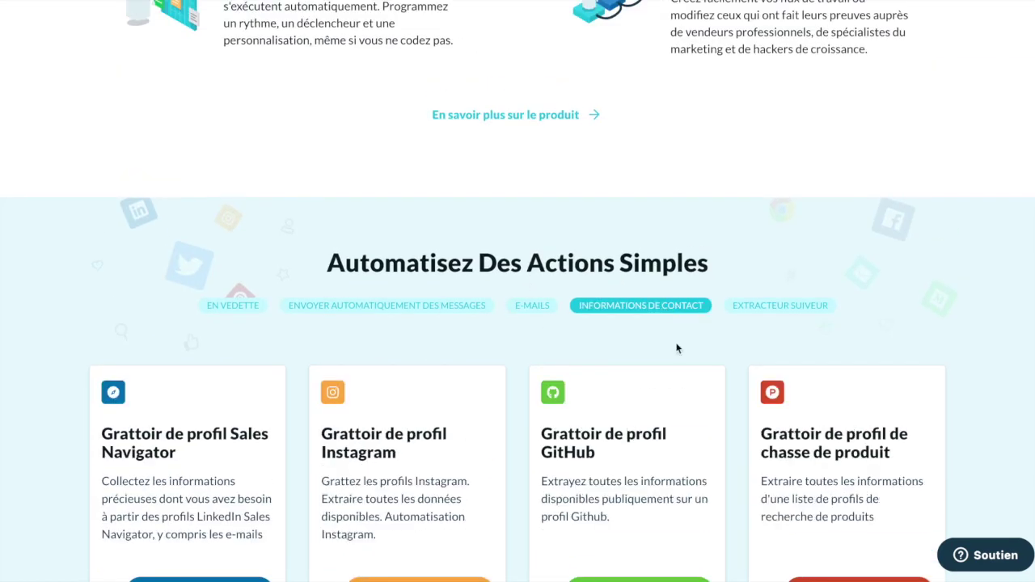
{"action": "scroll", "coordinate": [677, 342], "scroll_direction": "down", "scroll_amount": 4}
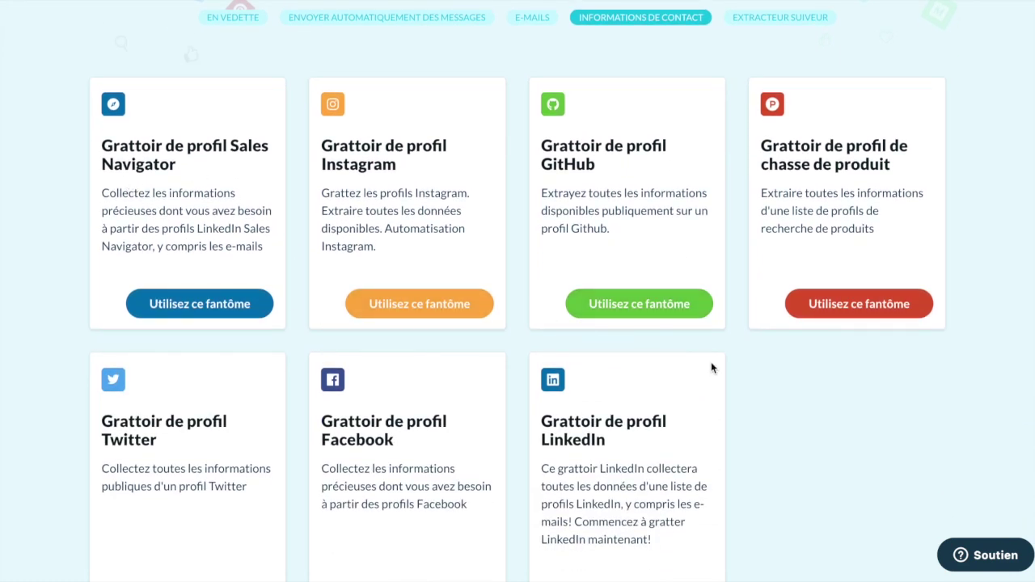
{"action": "scroll", "coordinate": [750, 386], "scroll_direction": "down", "scroll_amount": 1}
{"action": "scroll", "coordinate": [750, 385], "scroll_direction": "down", "scroll_amount": 1}
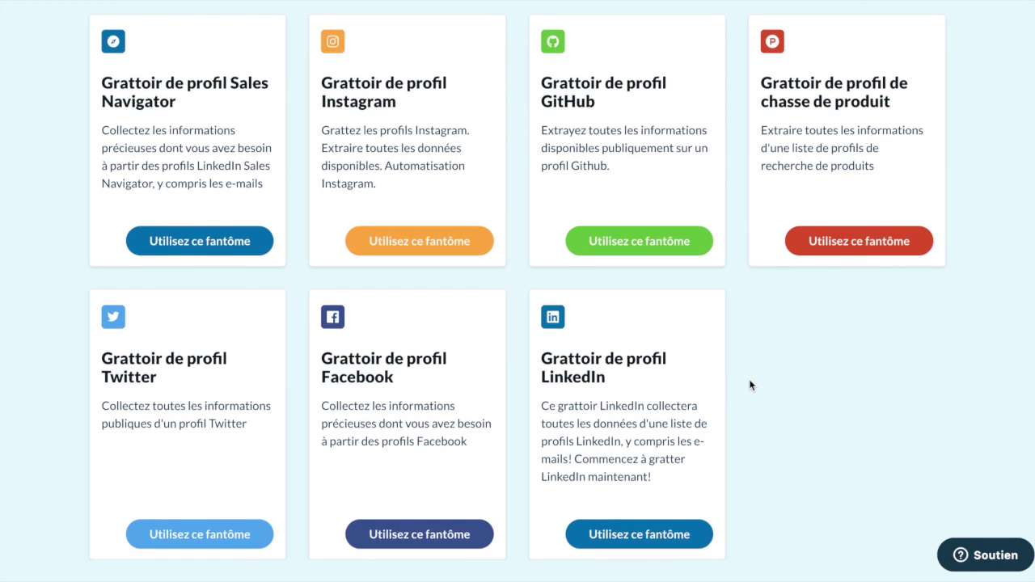
- Show the automations under "Extracteur suiveur" and review the follower, contact and group extractors
{"action": "scroll", "coordinate": [750, 386], "scroll_direction": "up", "scroll_amount": 4}
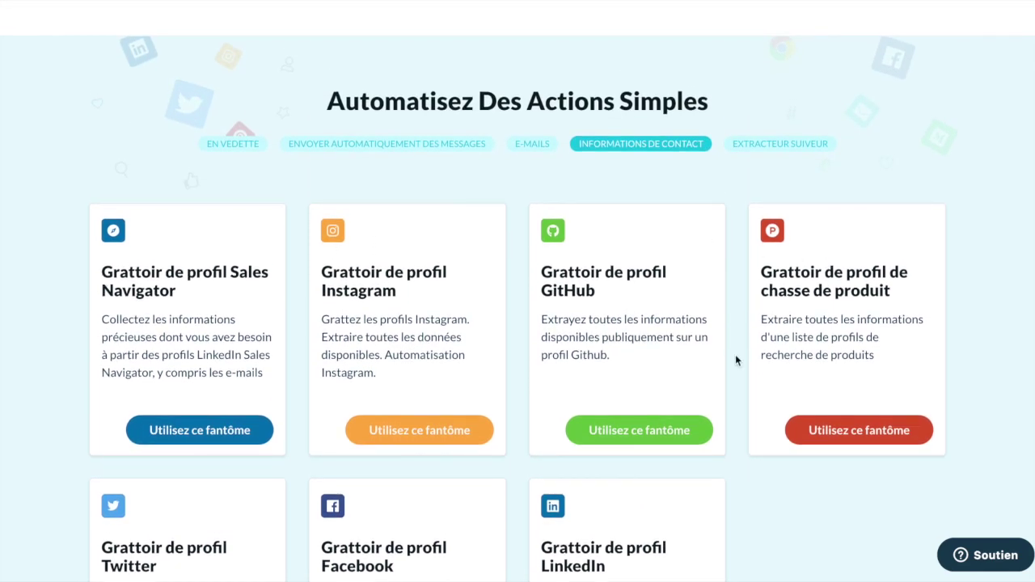
{"action": "left_click", "coordinate": [798, 144]}
{"action": "scroll", "coordinate": [688, 312], "scroll_direction": "down", "scroll_amount": 2}
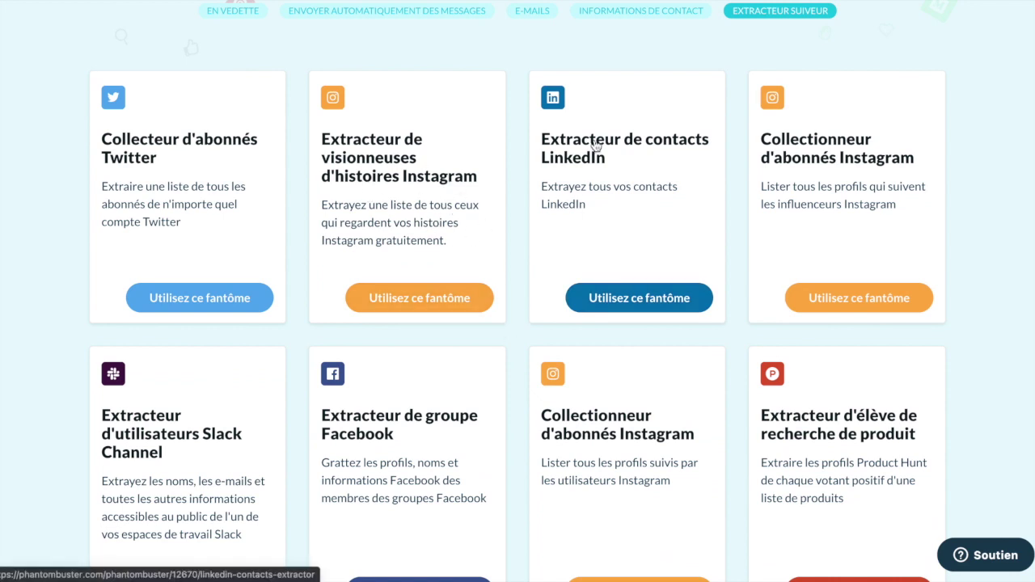
{"action": "scroll", "coordinate": [623, 192], "scroll_direction": "down", "scroll_amount": 2}
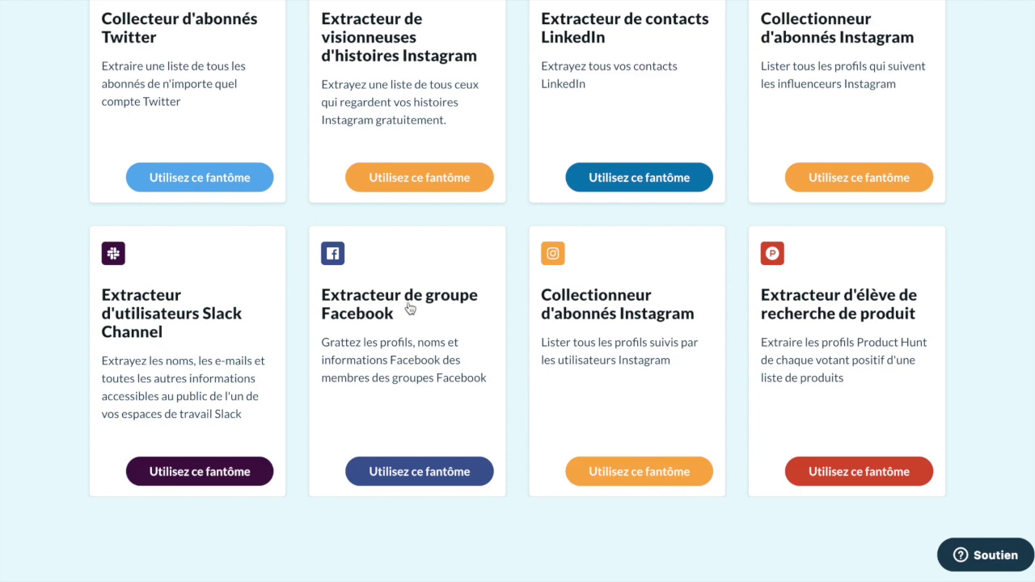
{"action": "scroll", "coordinate": [580, 371], "scroll_direction": "down", "scroll_amount": 8}
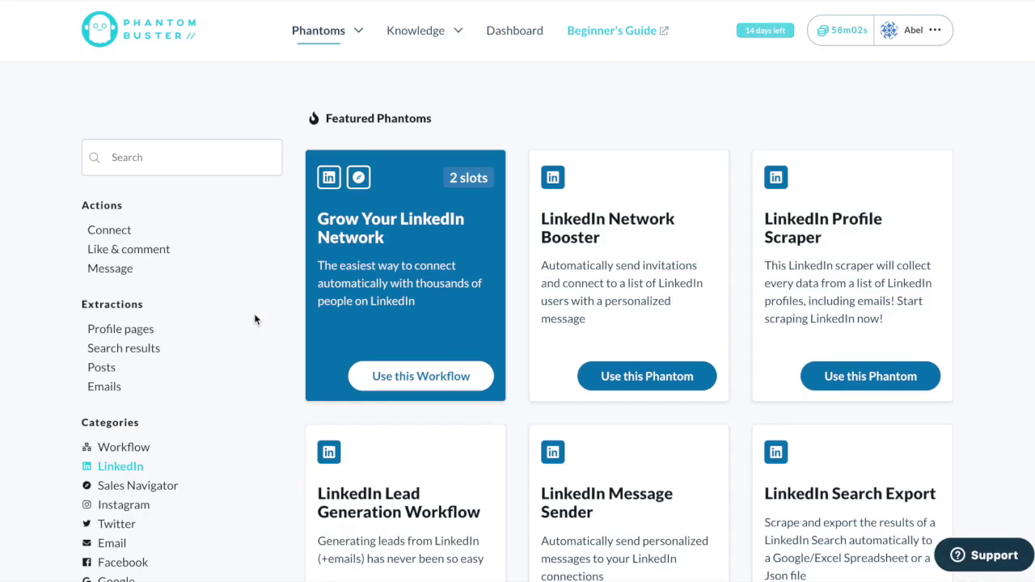
- Examine the phantom catalogue's available platforms, actions, extractions and categories alongside the featured LinkedIn phantoms
{"action": "mouse_move", "coordinate": [357, 40]}
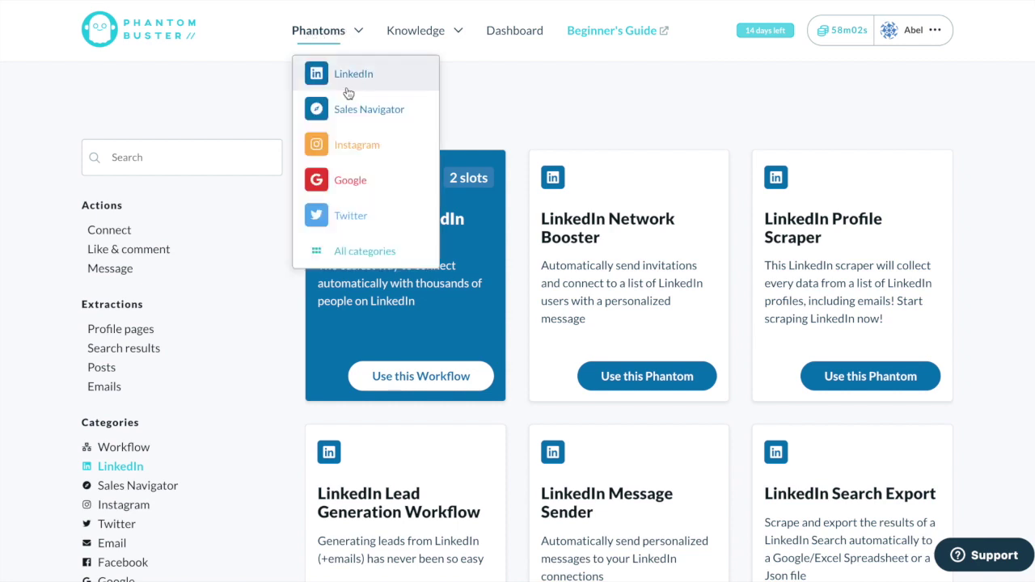
{"action": "scroll", "coordinate": [215, 383], "scroll_direction": "down", "scroll_amount": 3}
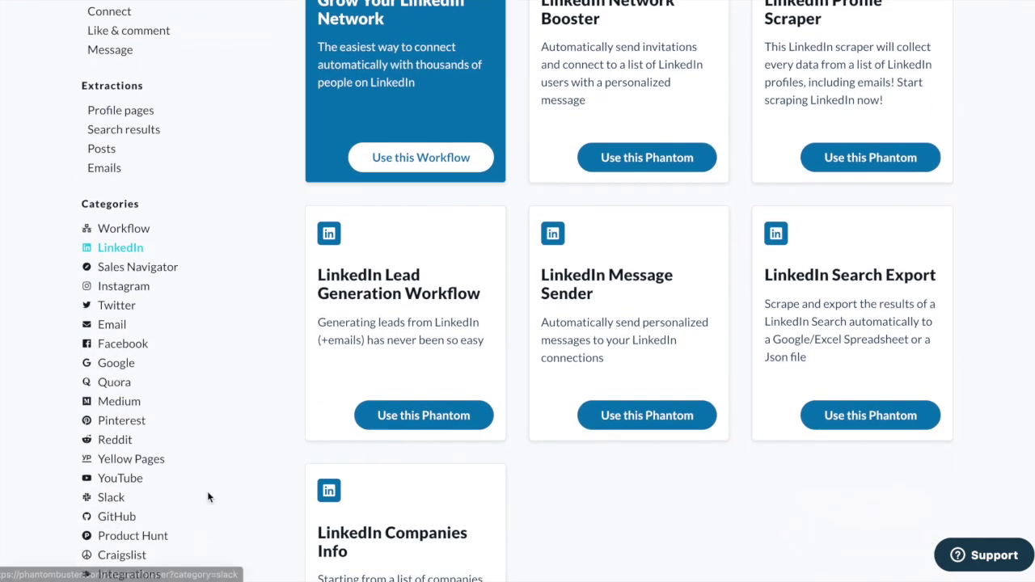
{"action": "scroll", "coordinate": [208, 496], "scroll_direction": "up", "scroll_amount": 3}
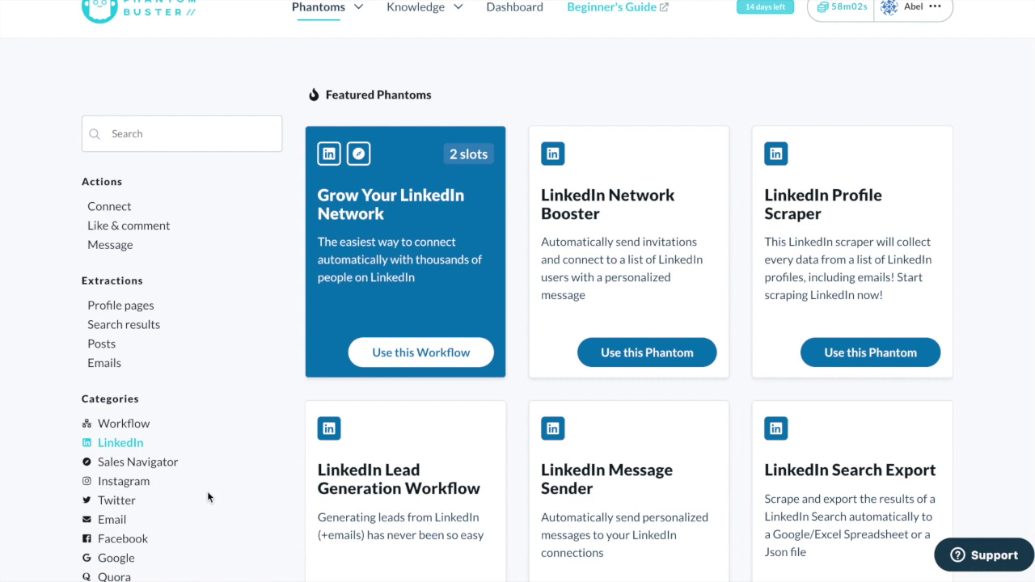
{"action": "scroll", "coordinate": [207, 491], "scroll_direction": "down", "scroll_amount": 2}
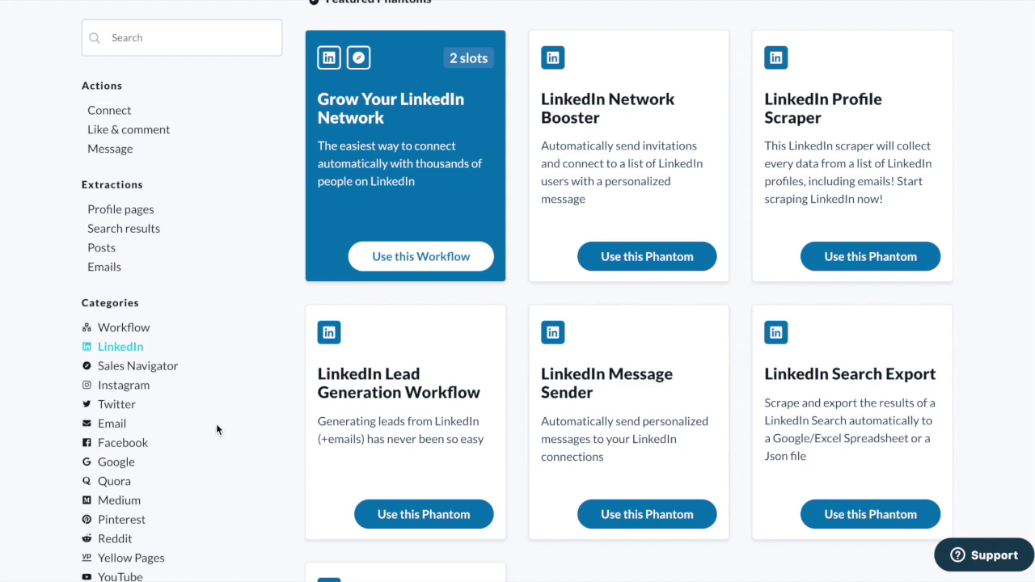
{"action": "scroll", "coordinate": [216, 428], "scroll_direction": "up", "scroll_amount": 3}
{"action": "scroll", "coordinate": [216, 424], "scroll_direction": "down", "scroll_amount": 4}
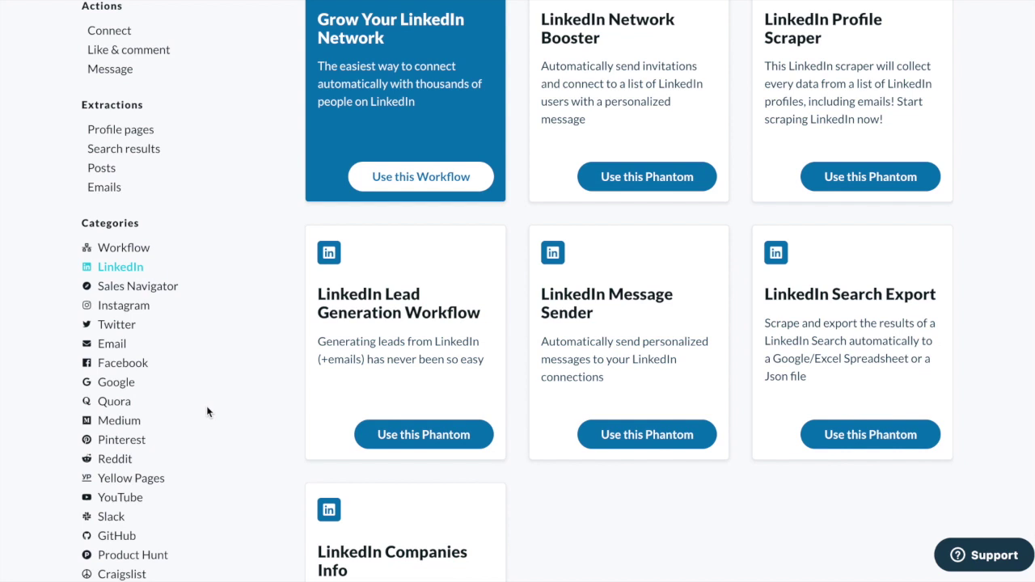
{"action": "scroll", "coordinate": [207, 413], "scroll_direction": "up", "scroll_amount": 3}
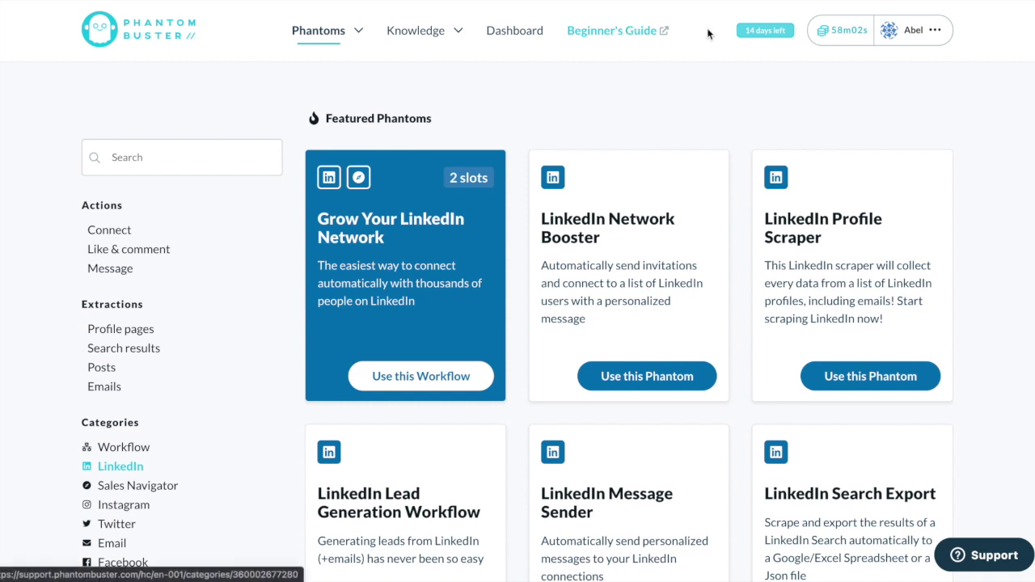
- Open the Beginner's Guide, translate it into French and look over its topics
{"action": "left_click", "coordinate": [598, 36]}
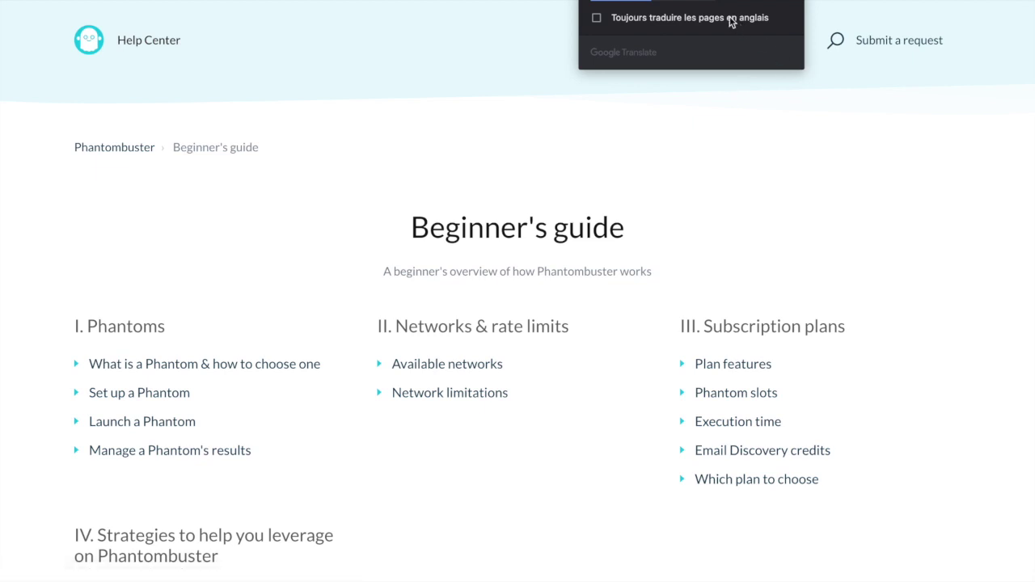
{"action": "left_click", "coordinate": [700, 0]}
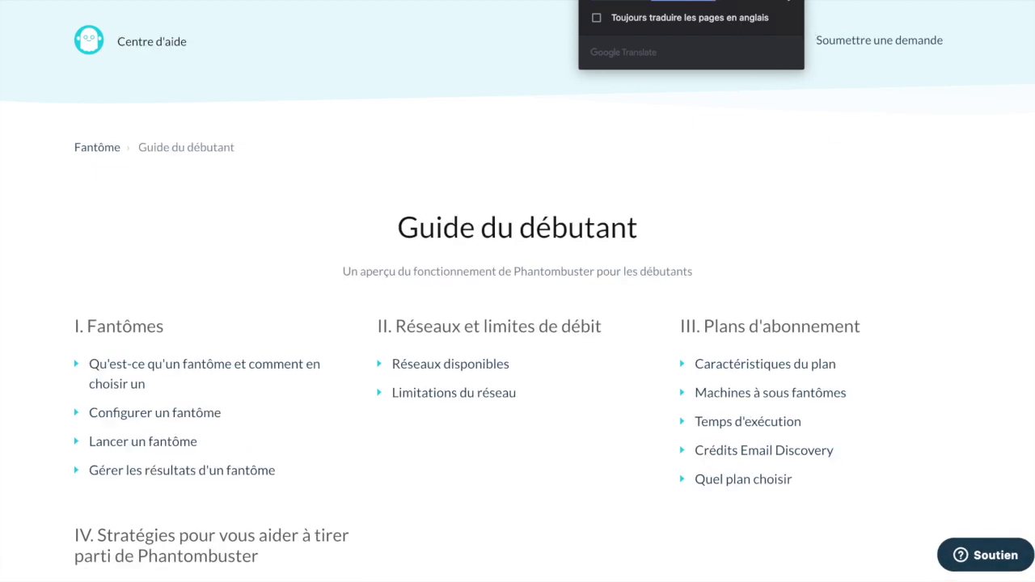
{"action": "left_click", "coordinate": [790, 3]}
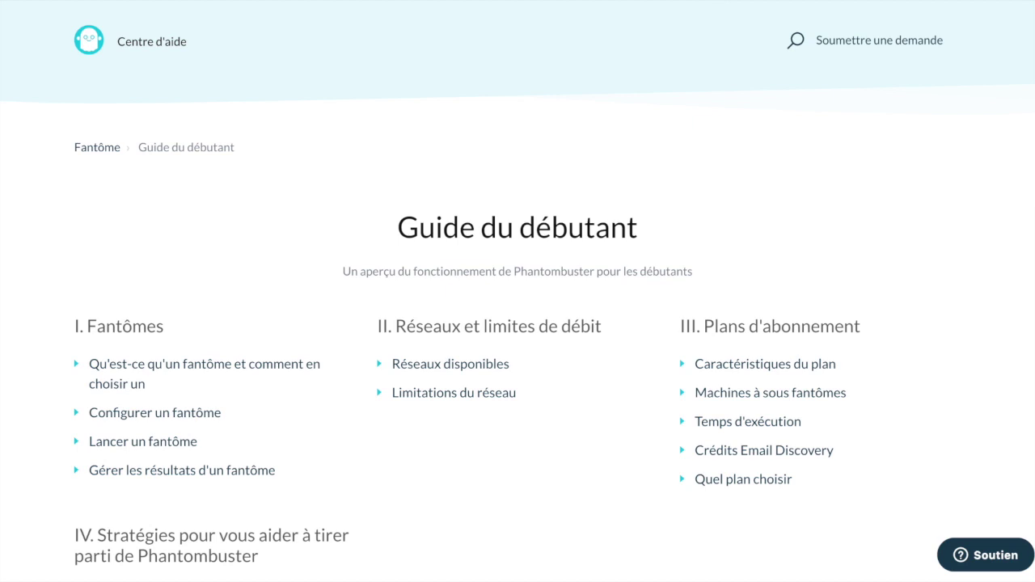
{"action": "scroll", "coordinate": [397, 191], "scroll_direction": "down", "scroll_amount": 5}
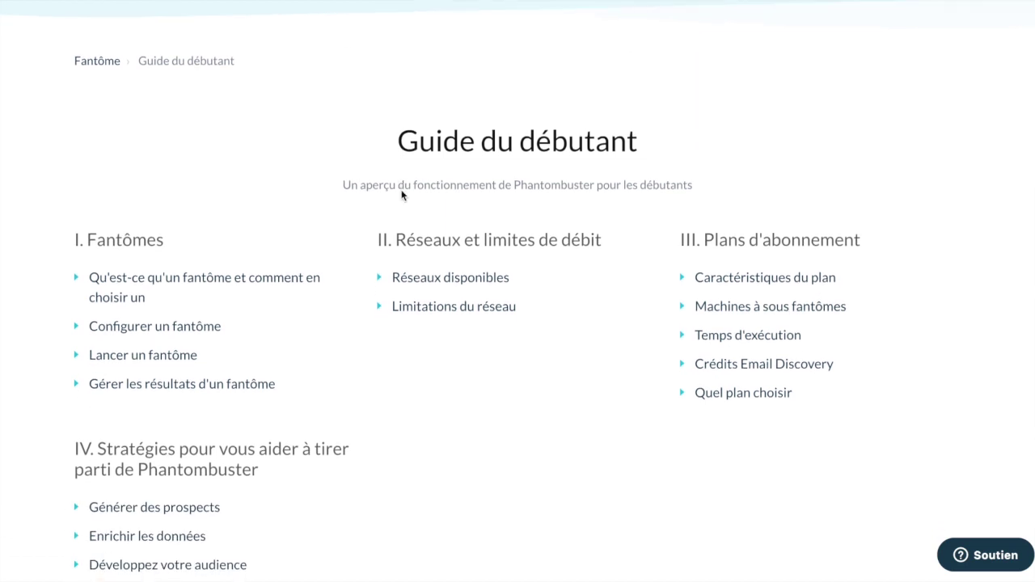
{"action": "scroll", "coordinate": [402, 195], "scroll_direction": "up", "scroll_amount": 5}
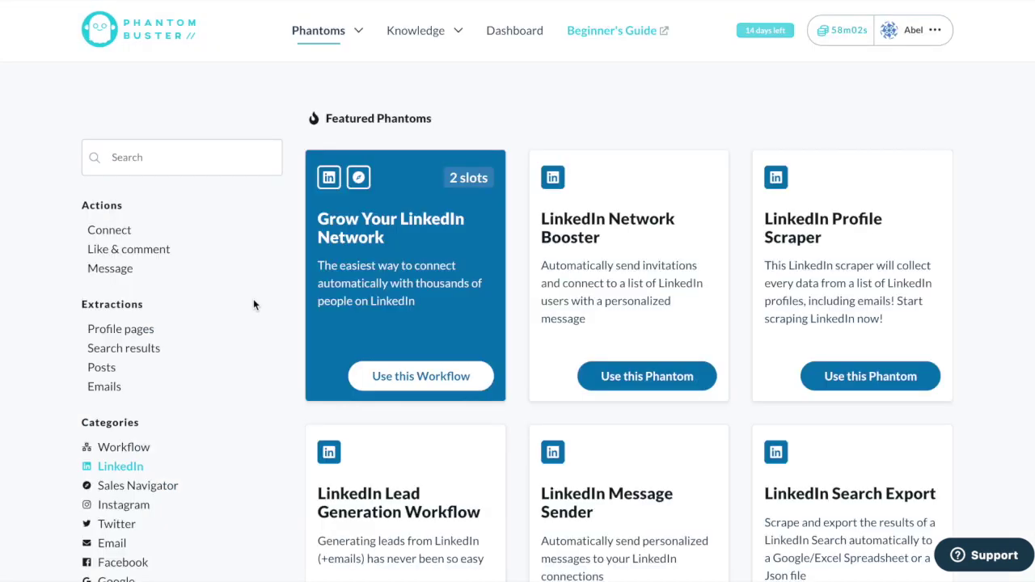
- Start the Grow Your LinkedIn Network workflow, fill in the LinkedIn session cookie by connecting to LinkedIn, and save it
{"action": "left_click", "coordinate": [456, 382]}
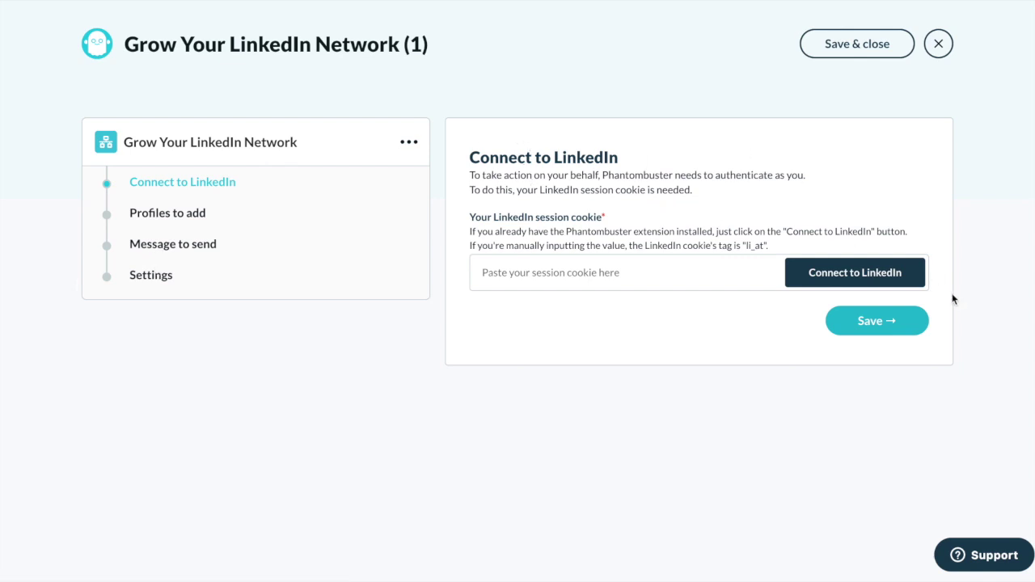
{"action": "left_click", "coordinate": [864, 281]}
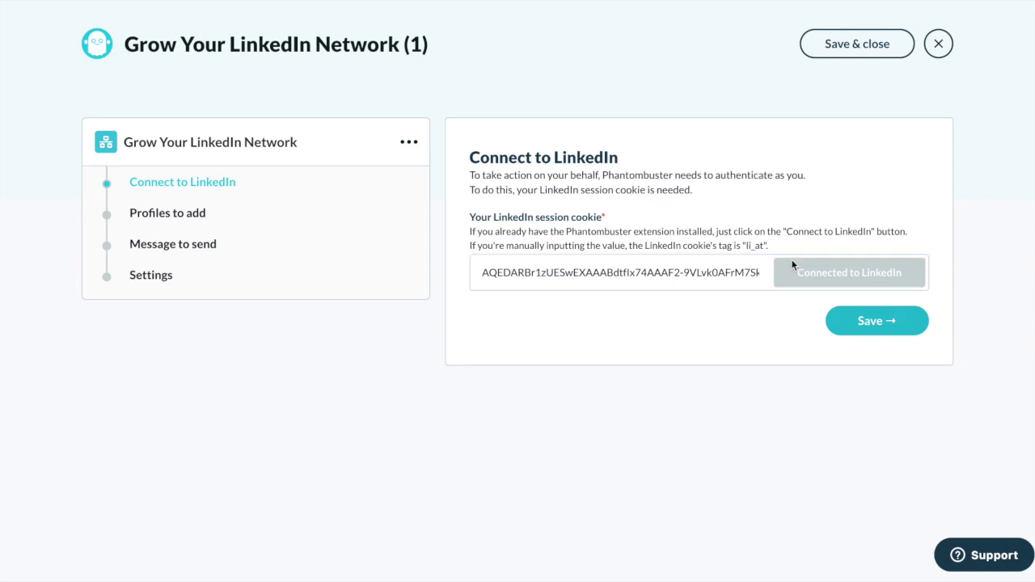
{"action": "left_click", "coordinate": [856, 326]}
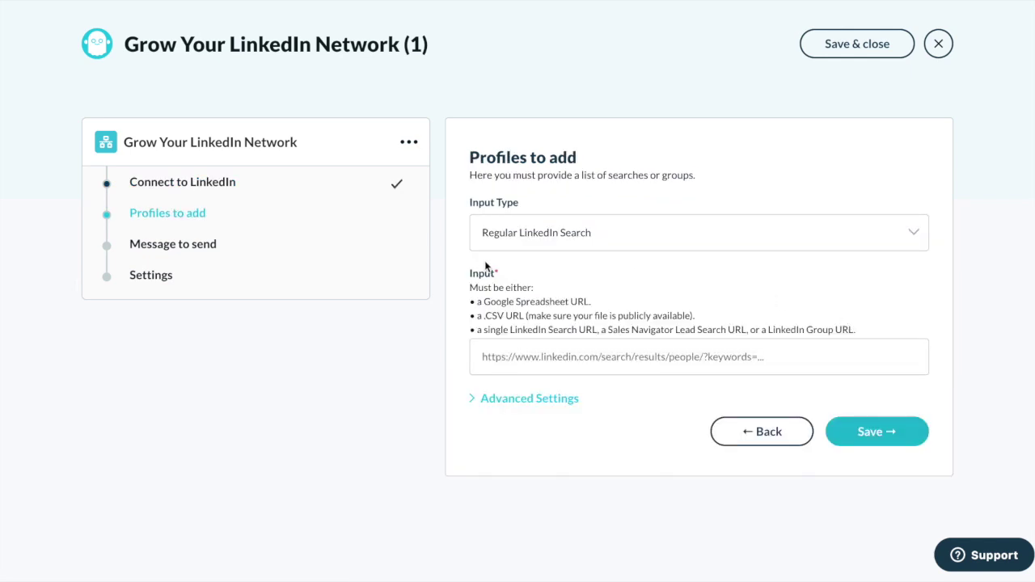
- Read the accepted input types for the profiles to add: Google Spreadsheet, CSV, LinkedIn Search, Sales Navigator and LinkedIn Group URLs
{"action": "left_click_drag", "start_coordinate": [602, 306], "coordinate": [473, 306]}
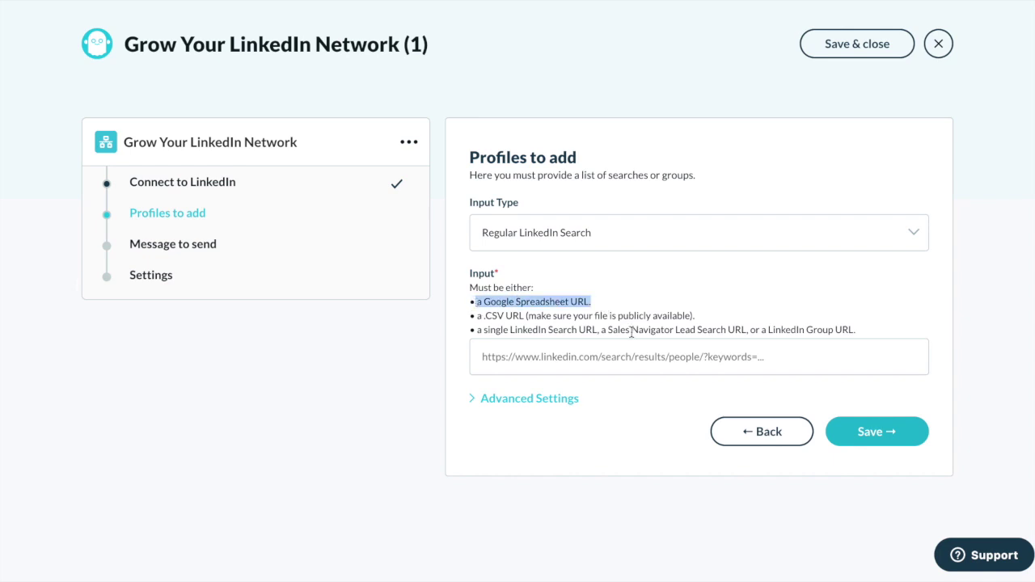
{"action": "left_click", "coordinate": [514, 303]}
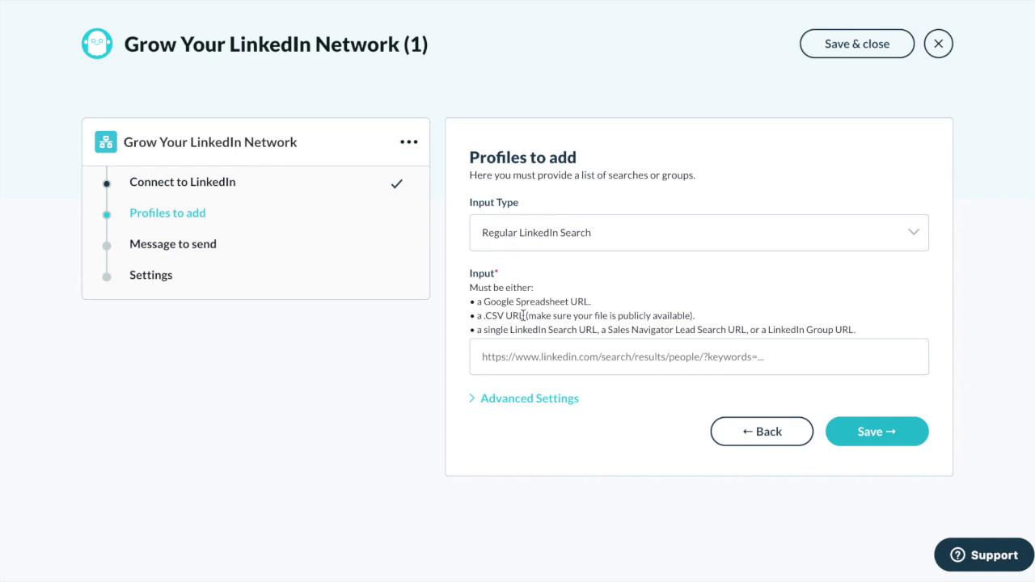
{"action": "left_click_drag", "start_coordinate": [521, 315], "coordinate": [470, 316]}
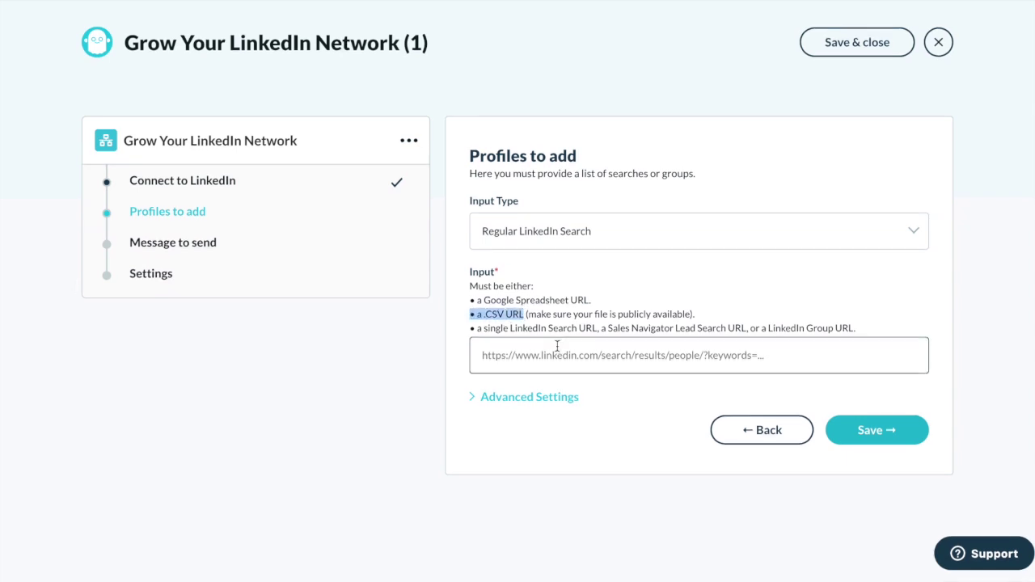
{"action": "left_click_drag", "start_coordinate": [513, 301], "coordinate": [798, 324]}
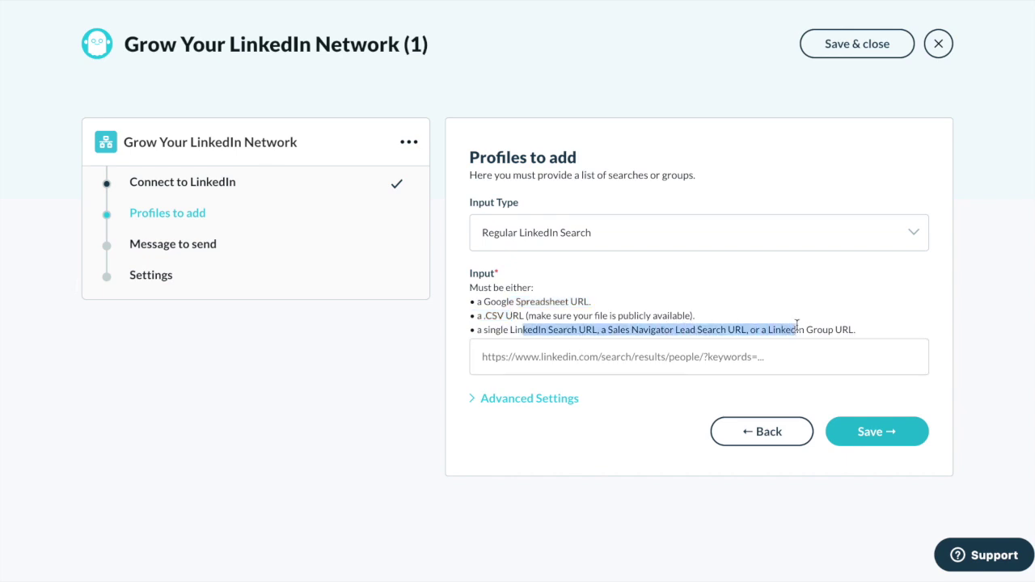
{"action": "left_click", "coordinate": [859, 338]}
{"action": "left_click_drag", "start_coordinate": [446, 347], "coordinate": [475, 324]}
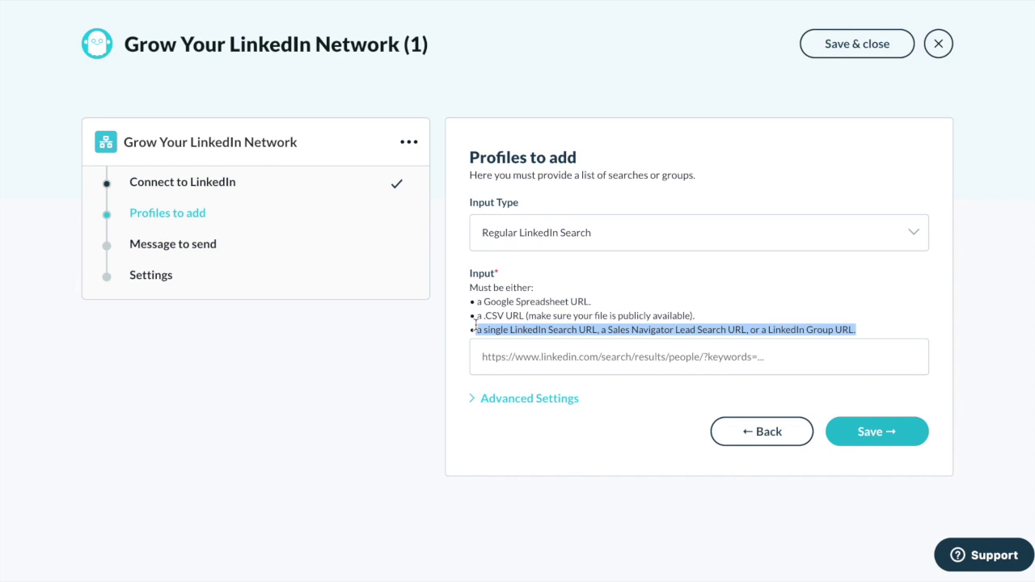
{"action": "left_click", "coordinate": [573, 350]}
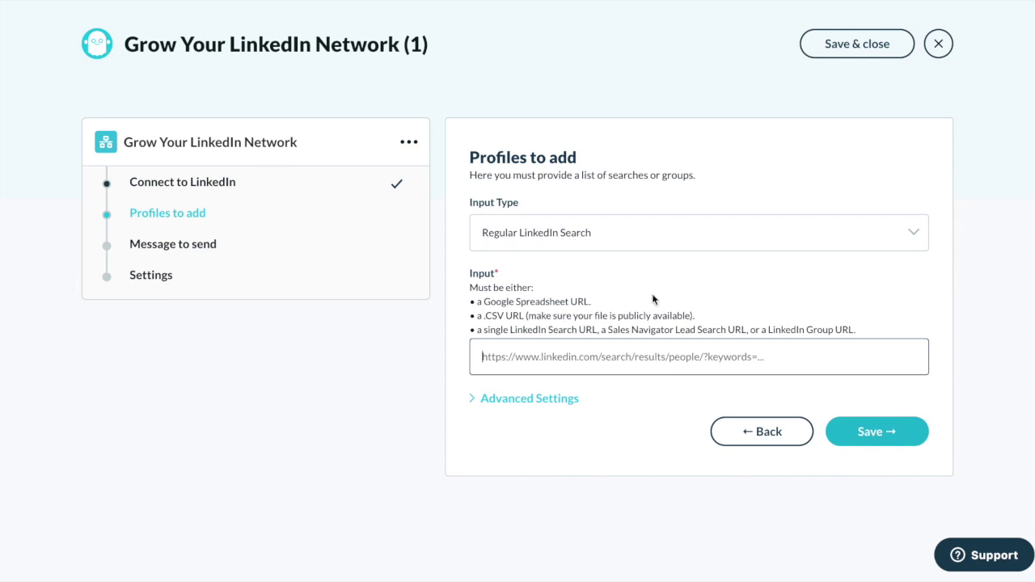
{"action": "left_click_drag", "start_coordinate": [699, 316], "coordinate": [464, 301]}
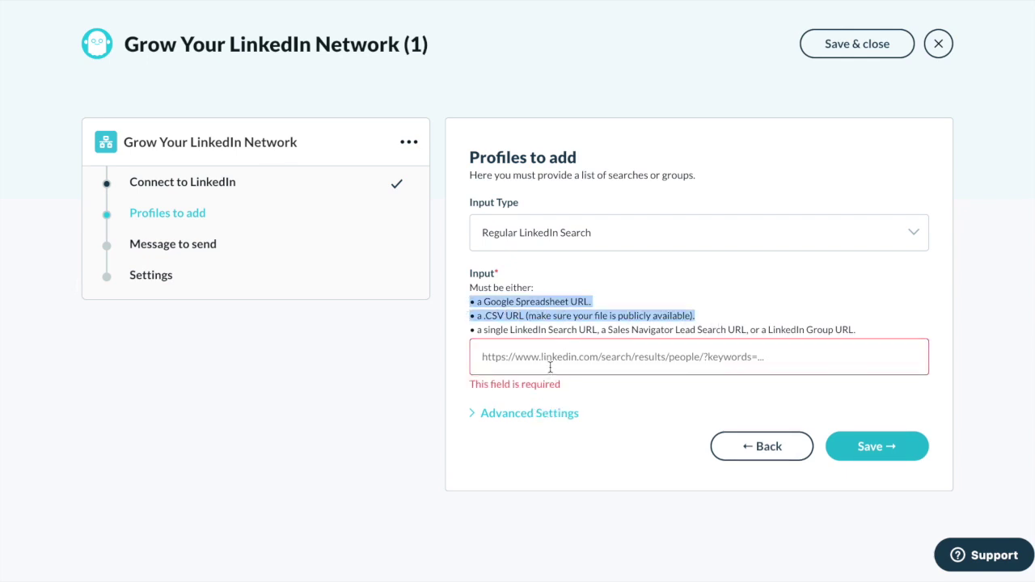
{"action": "left_click", "coordinate": [536, 312]}
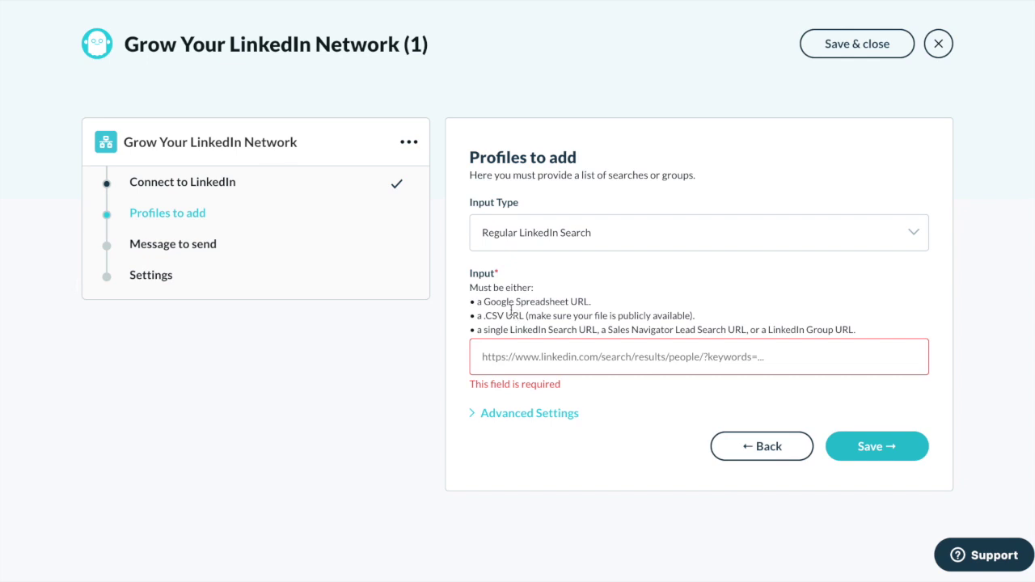
{"action": "left_click_drag", "start_coordinate": [511, 309], "coordinate": [475, 310]}
{"action": "left_click", "coordinate": [433, 355]}
{"action": "left_click_drag", "start_coordinate": [546, 331], "coordinate": [598, 330]}
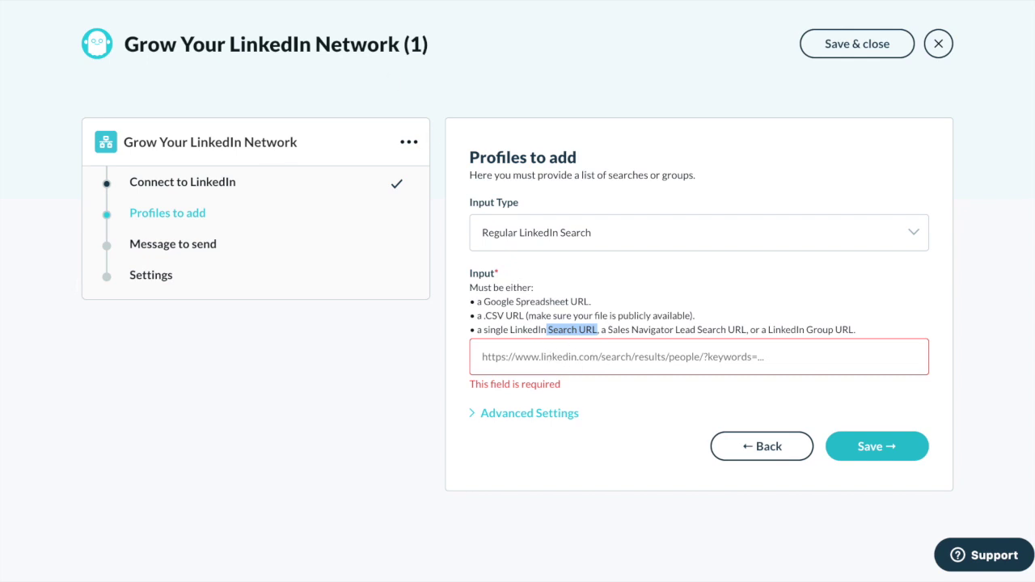
- Open LinkedIn in a new browser tab and bring up its home feed
{"action": "key", "text": "super+t"}
{"action": "type", "text": "linek"}
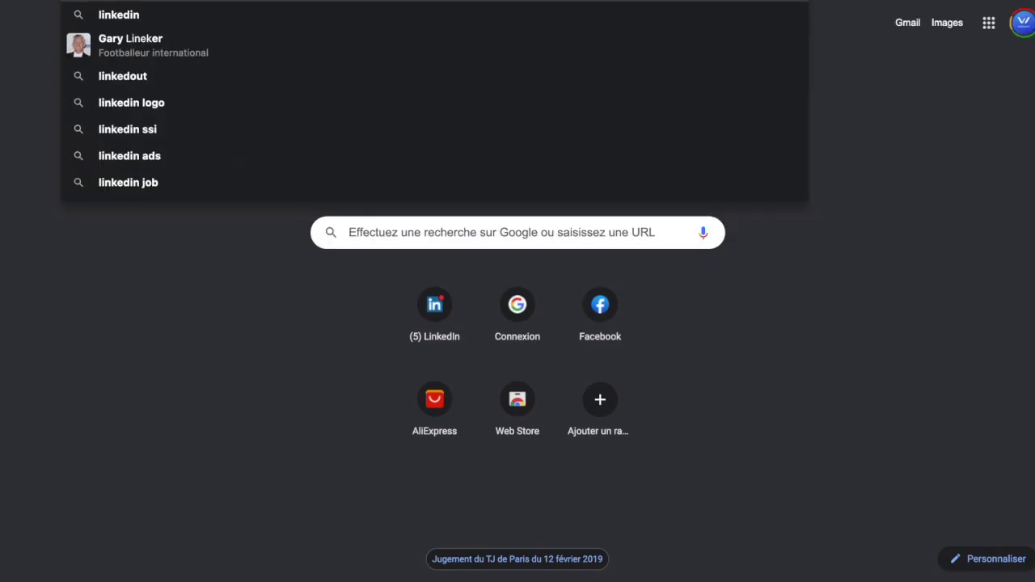
{"action": "key", "text": "BackSpace"}
{"action": "key", "text": "BackSpace"}
{"action": "type", "text": "KEDI"}
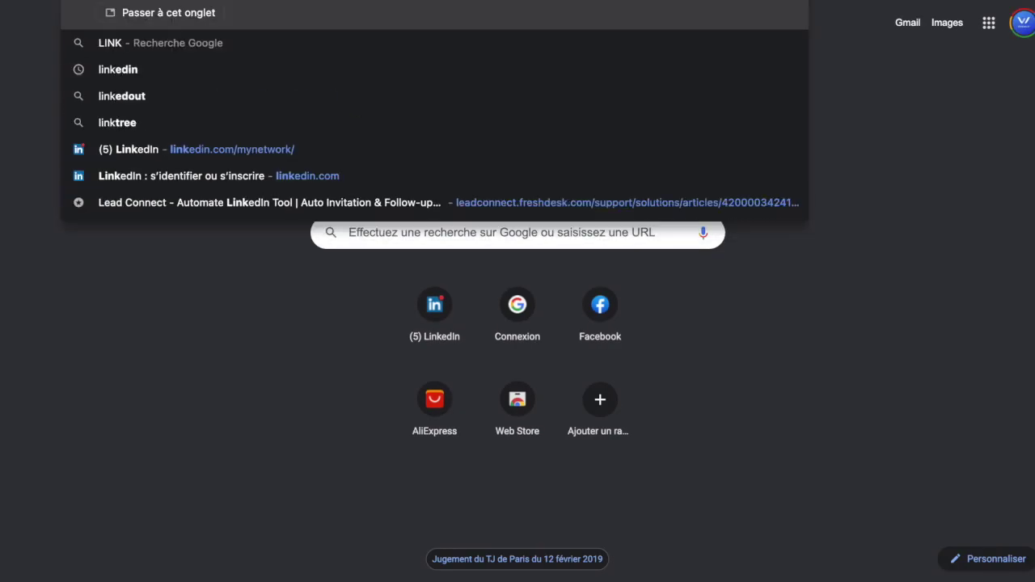
{"action": "type", "text": "N"}
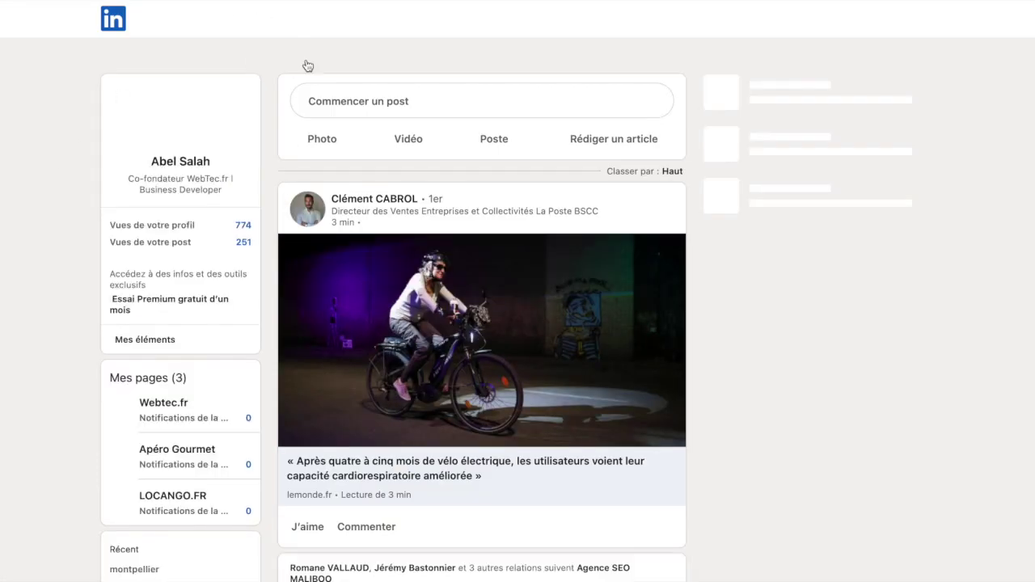
{"action": "scroll", "coordinate": [304, 66], "scroll_direction": "down", "scroll_amount": 1}
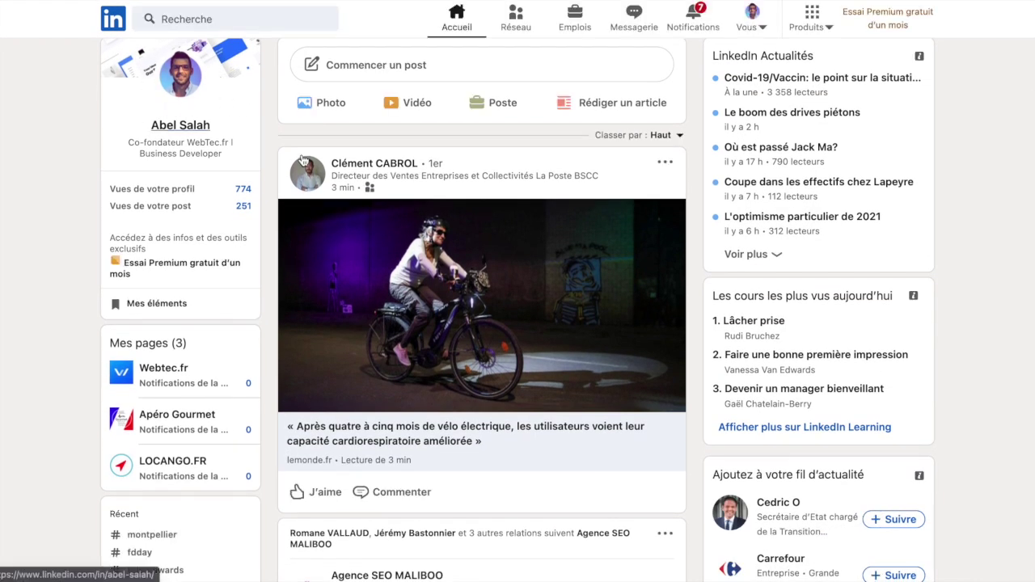
- Search LinkedIn for FONDATEUR
{"action": "left_click", "coordinate": [232, 22]}
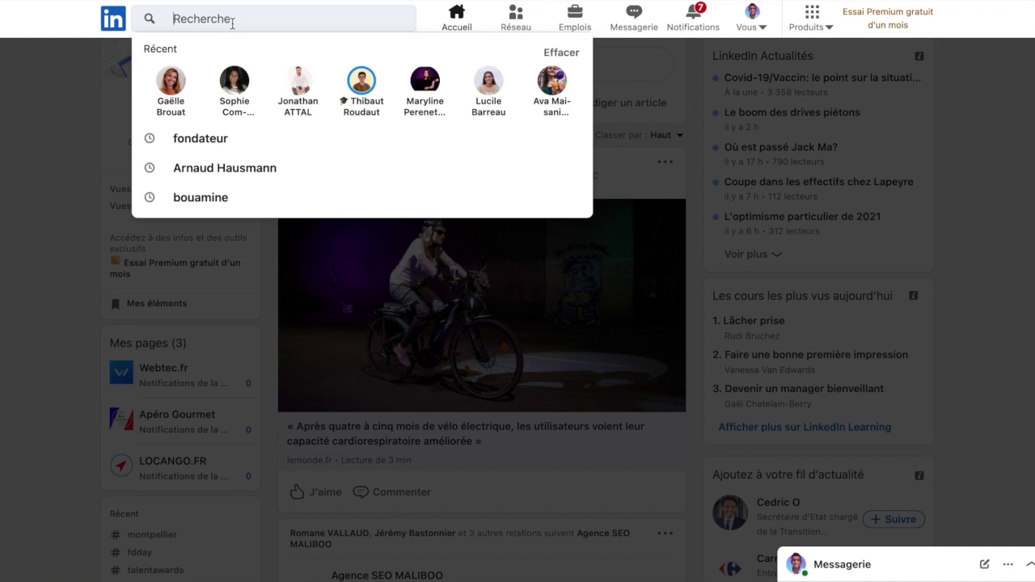
{"action": "type", "text": "FONDATEUR"}
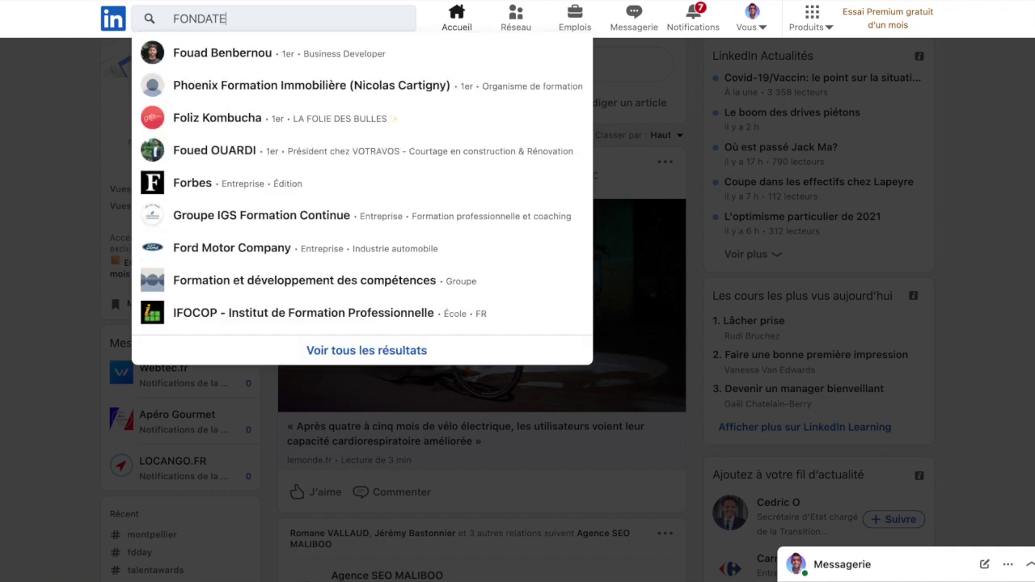
{"action": "key", "text": "Return"}
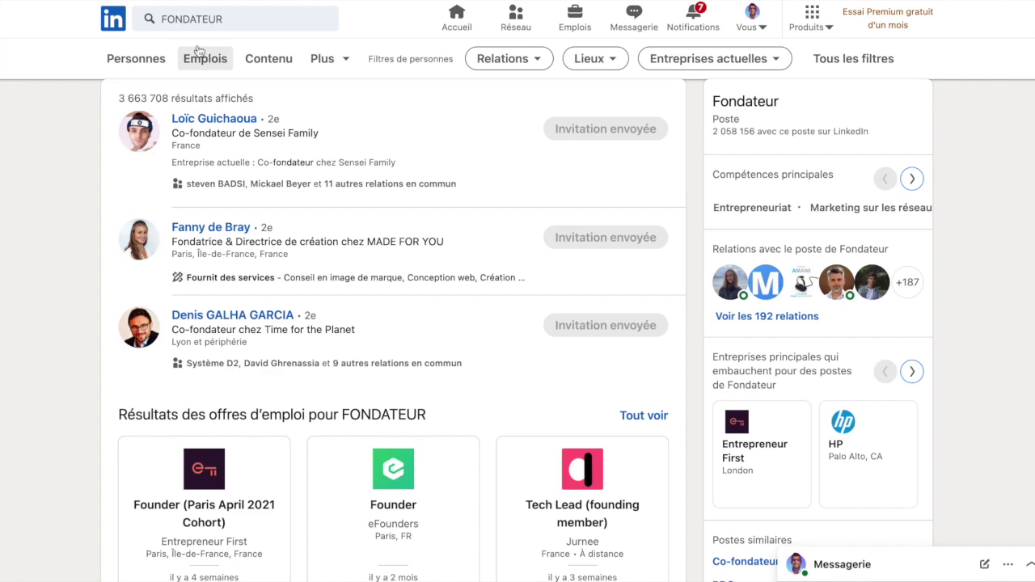
- Replace the LinkedIn search with AGRICULTEUR and look over the people and companies in its results
{"action": "left_click", "coordinate": [192, 19]}
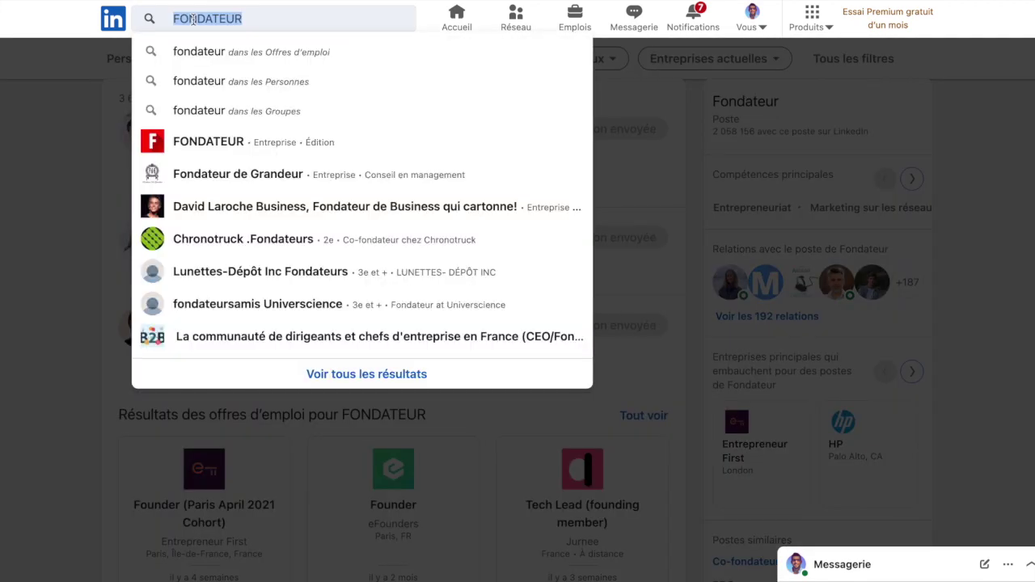
{"action": "type", "text": "COM"}
{"action": "key", "text": "BackSpace"}
{"action": "key", "text": "BackSpace"}
{"action": "key", "text": "BackSpace"}
{"action": "type", "text": "AFR"}
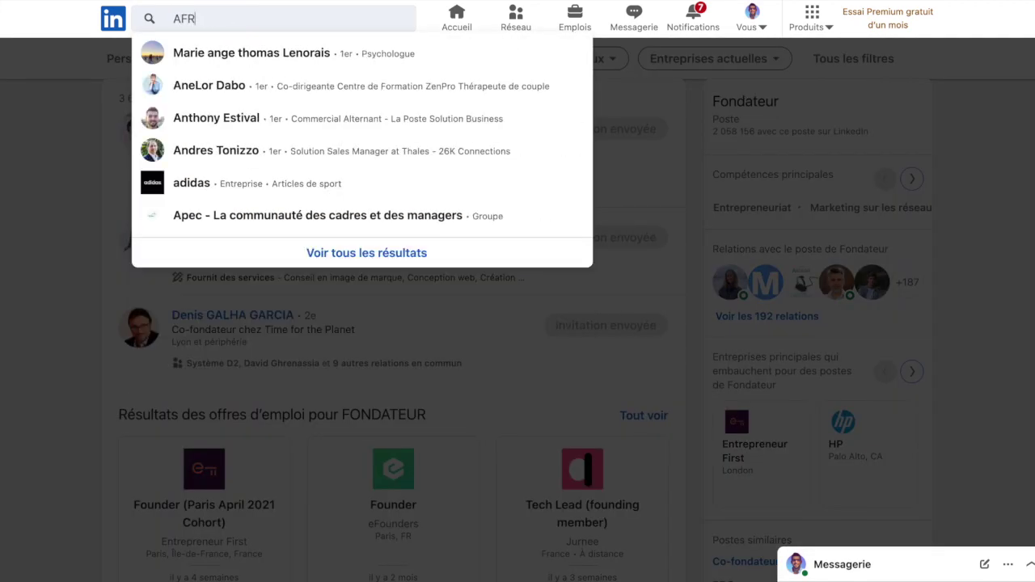
{"action": "key", "text": "BackSpace"}
{"action": "key", "text": "BackSpace"}
{"action": "type", "text": "GRICULTEU"}
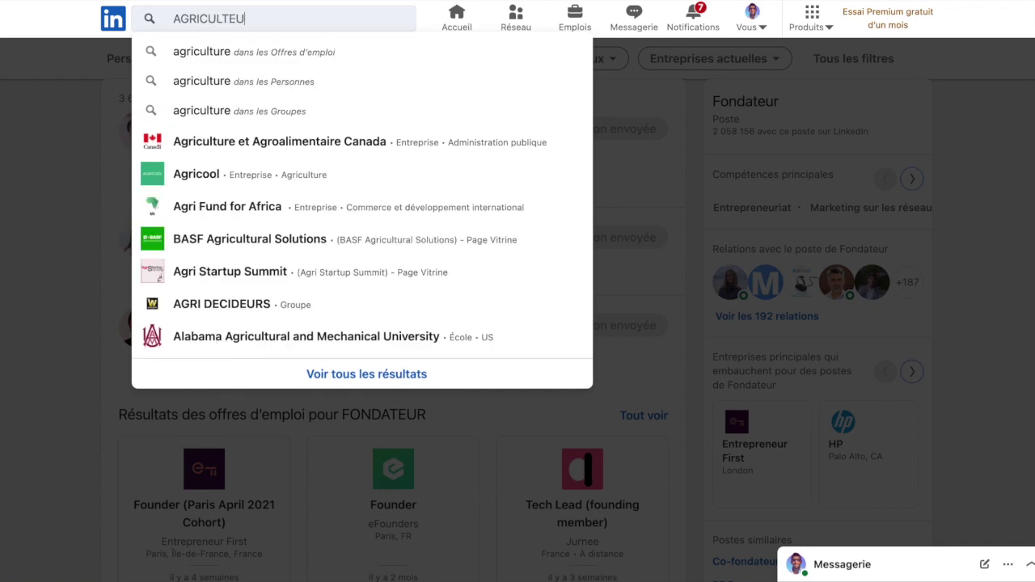
{"action": "type", "text": "R"}
{"action": "key", "text": "Return"}
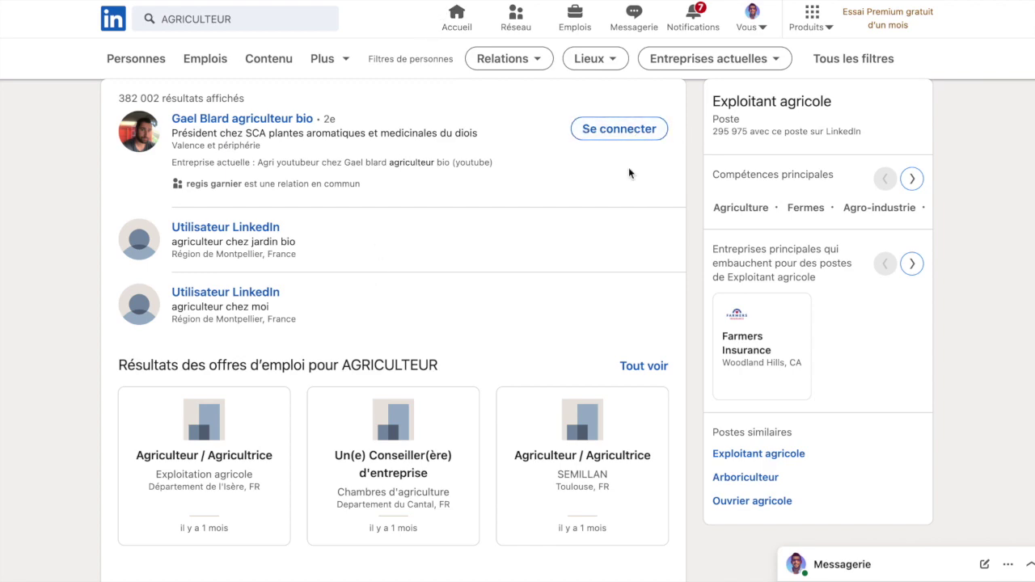
{"action": "scroll", "coordinate": [628, 172], "scroll_direction": "down", "scroll_amount": 10}
{"action": "scroll", "coordinate": [668, 262], "scroll_direction": "down", "scroll_amount": 4}
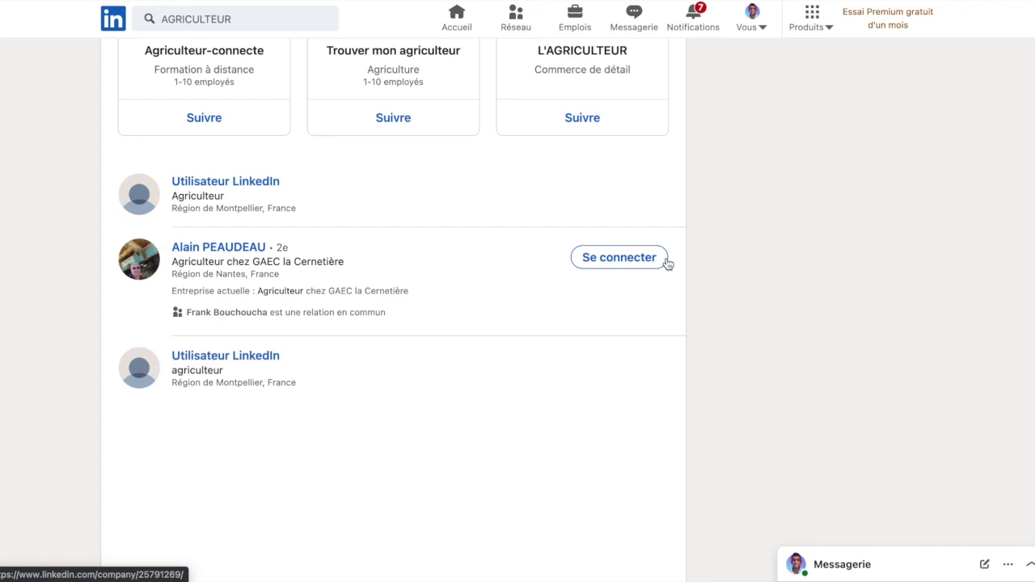
{"action": "scroll", "coordinate": [644, 367], "scroll_direction": "down", "scroll_amount": 1}
{"action": "scroll", "coordinate": [645, 367], "scroll_direction": "down", "scroll_amount": 4}
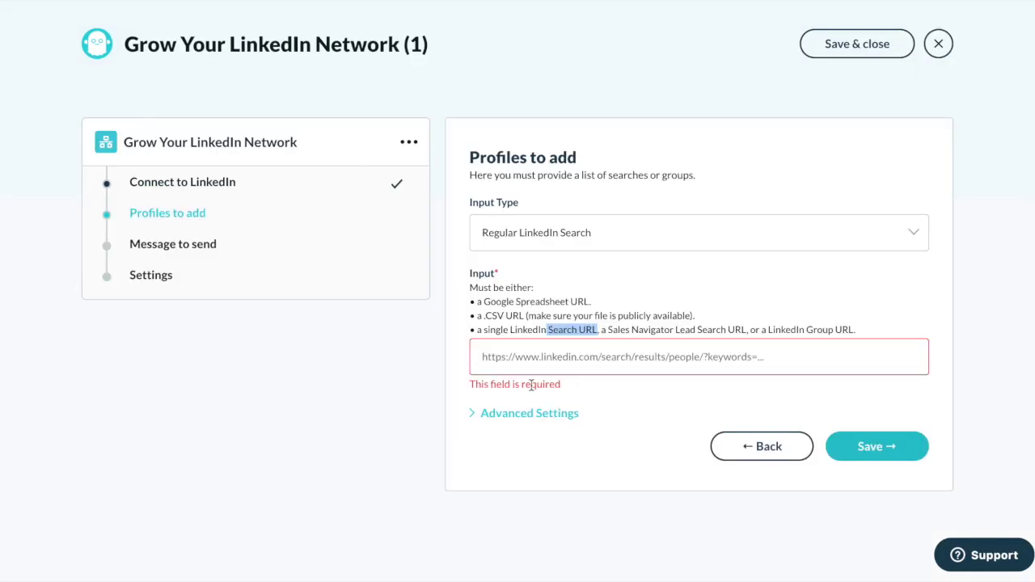
- Back in PhantomBuster, paste the LinkedIn search URL for AGRICULTEUR as the profiles input, review the advanced settings and save
{"action": "left_click", "coordinate": [560, 355]}
{"action": "type", "text": "https://www.linkedin.com/search/results/all/?keywords=AGRICULTEUR&origin=GLOBAL_SEARCH_HEADER"}
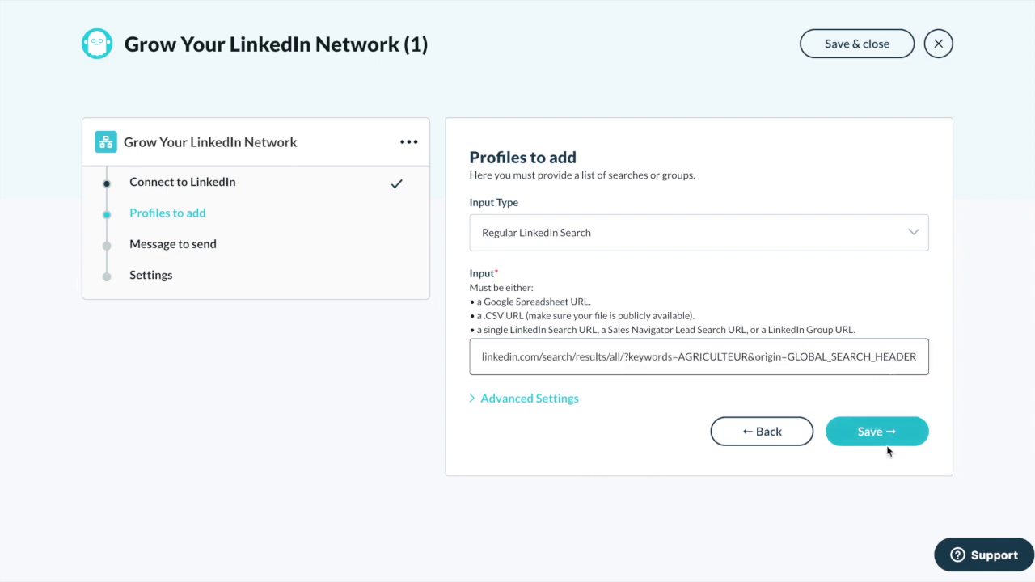
{"action": "left_click", "coordinate": [502, 397]}
{"action": "scroll", "coordinate": [628, 435], "scroll_direction": "down", "scroll_amount": 3}
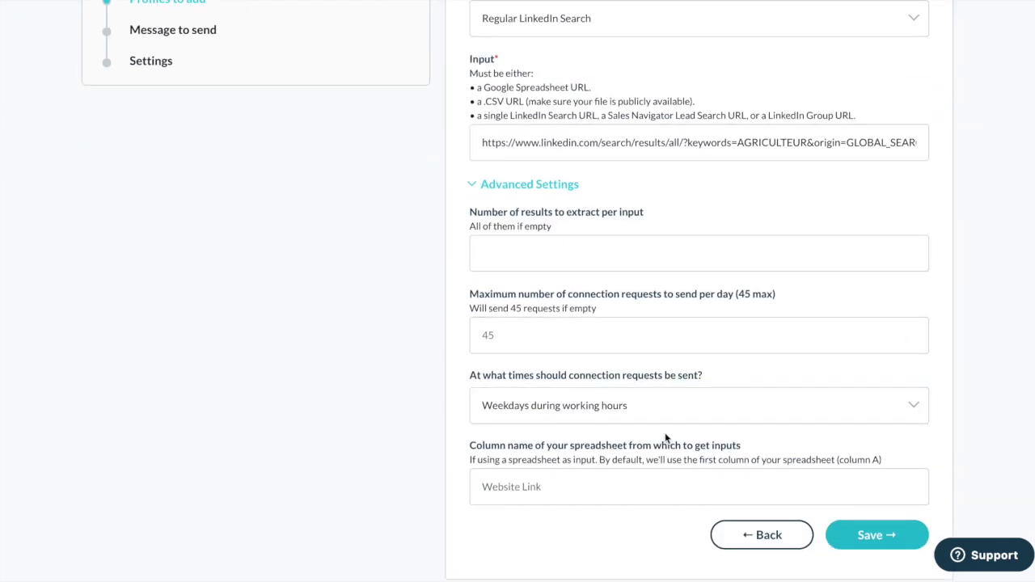
{"action": "scroll", "coordinate": [665, 437], "scroll_direction": "down", "scroll_amount": 1}
{"action": "scroll", "coordinate": [665, 435], "scroll_direction": "up", "scroll_amount": 3}
{"action": "scroll", "coordinate": [831, 327], "scroll_direction": "down", "scroll_amount": 3}
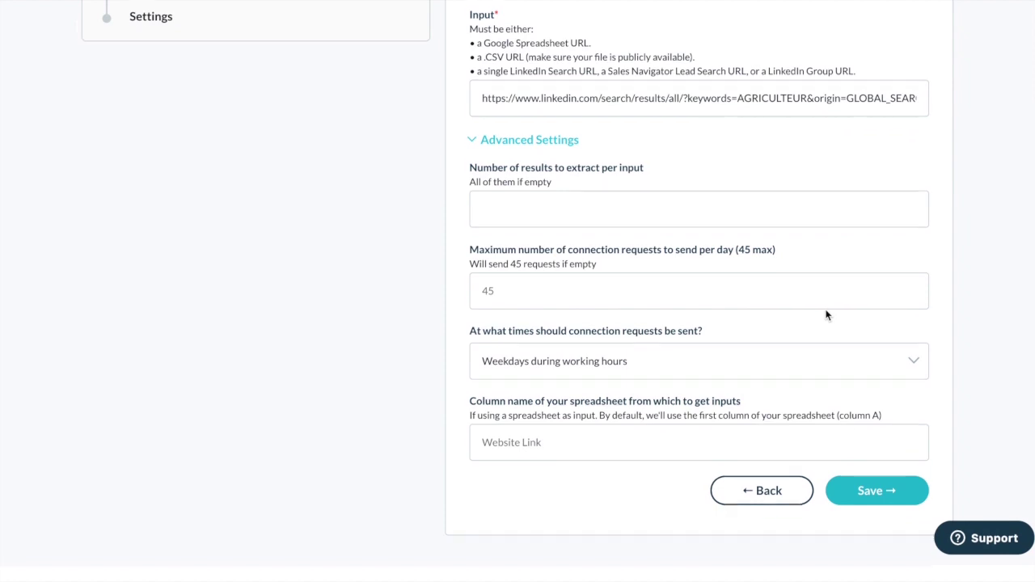
{"action": "scroll", "coordinate": [826, 315], "scroll_direction": "up", "scroll_amount": 1}
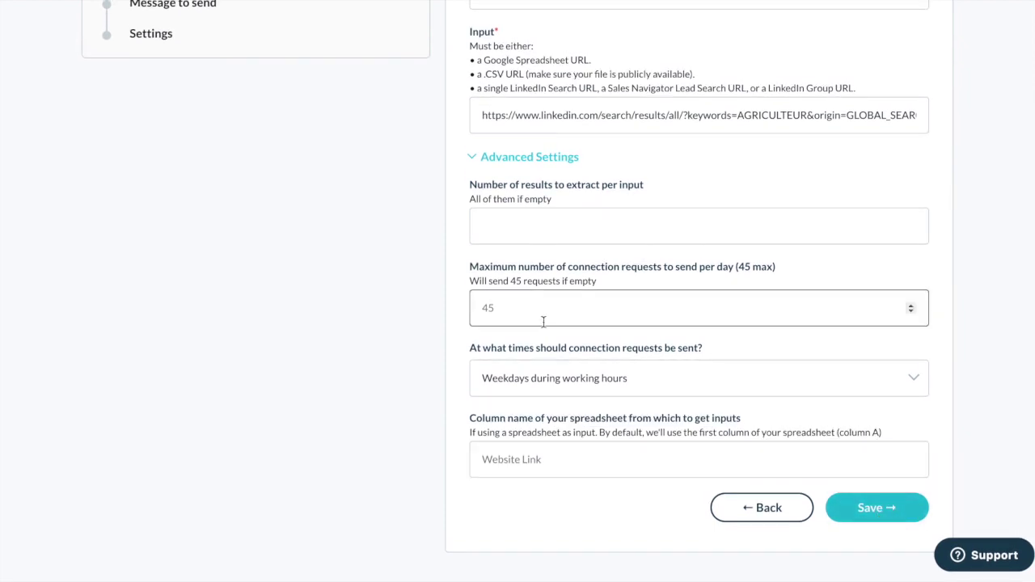
{"action": "scroll", "coordinate": [543, 321], "scroll_direction": "up", "scroll_amount": 5}
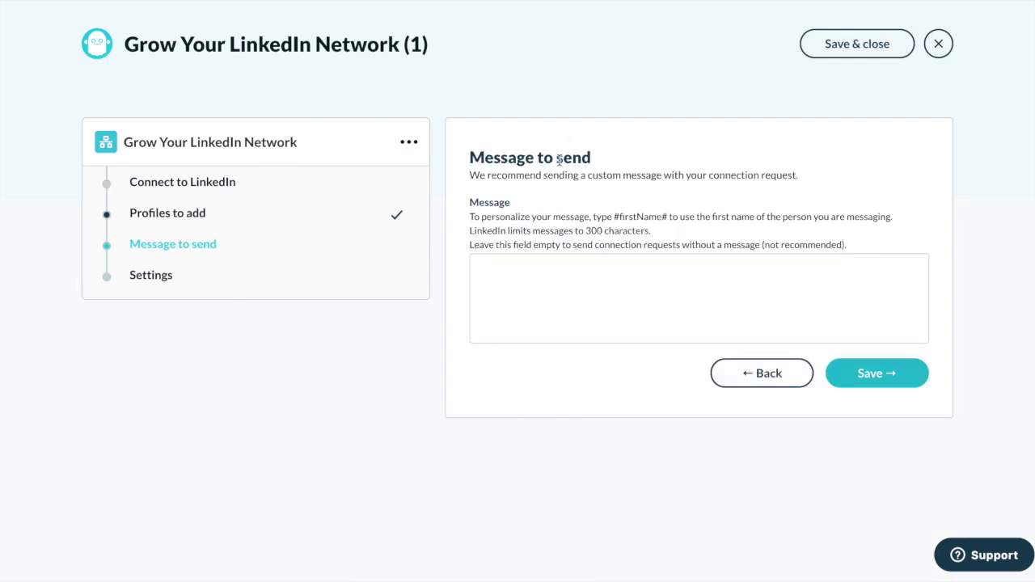
- Write the connection message "Bonjour #firstName#" followed by the line "Voici mon site web : ....", using the first-name placeholder from the instructions
{"action": "left_click", "coordinate": [530, 275]}
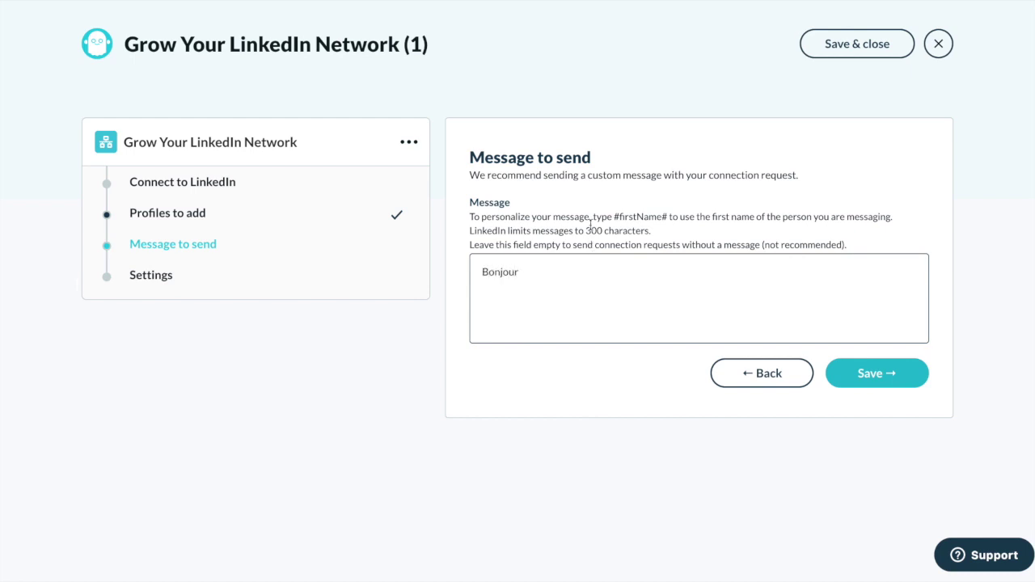
{"action": "left_click_drag", "start_coordinate": [669, 217], "coordinate": [618, 219]}
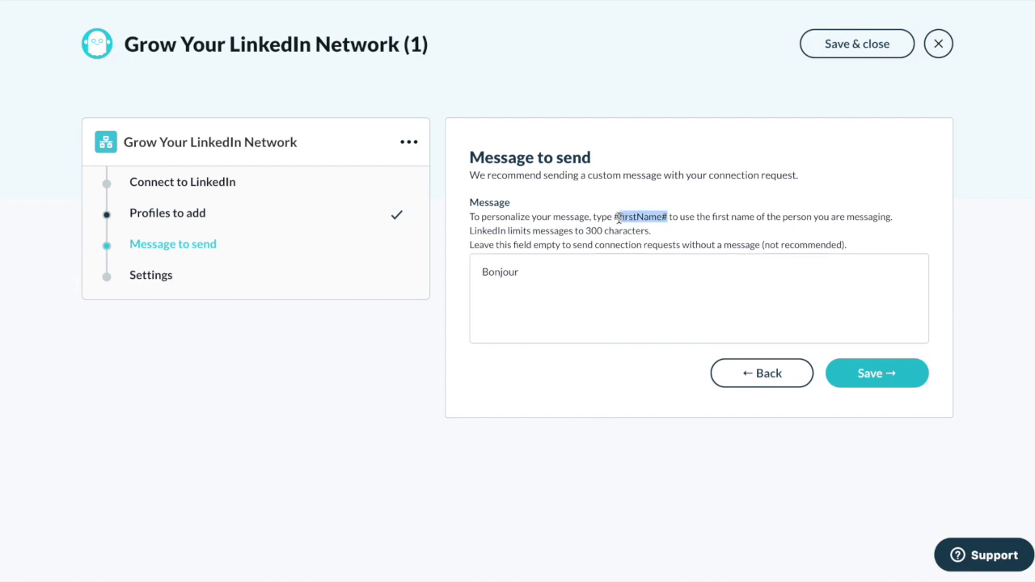
{"action": "key", "text": "super+space"}
{"action": "key", "text": "Escape"}
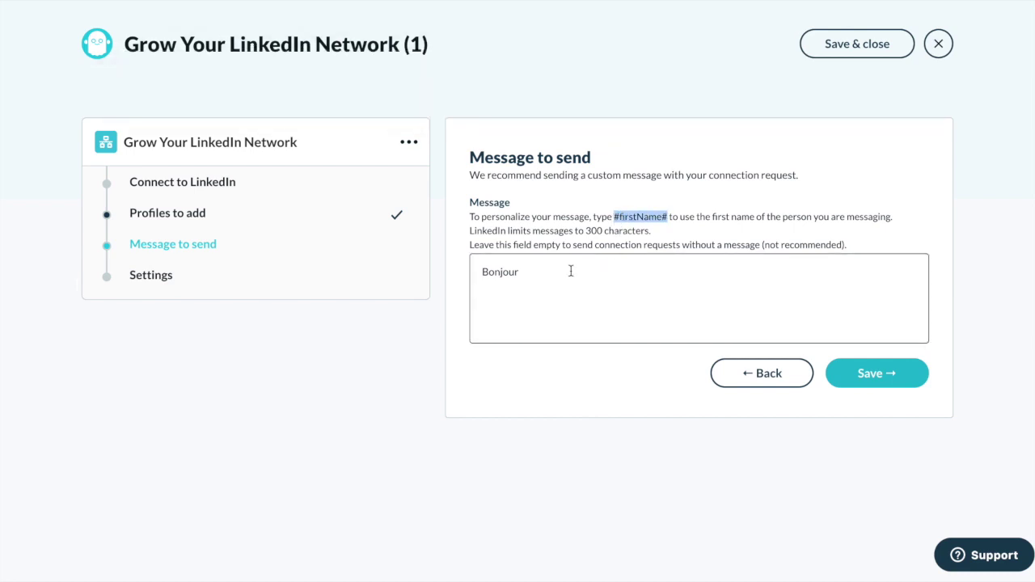
{"action": "left_click", "coordinate": [533, 272]}
{"action": "type", "text": "#firstName#"}
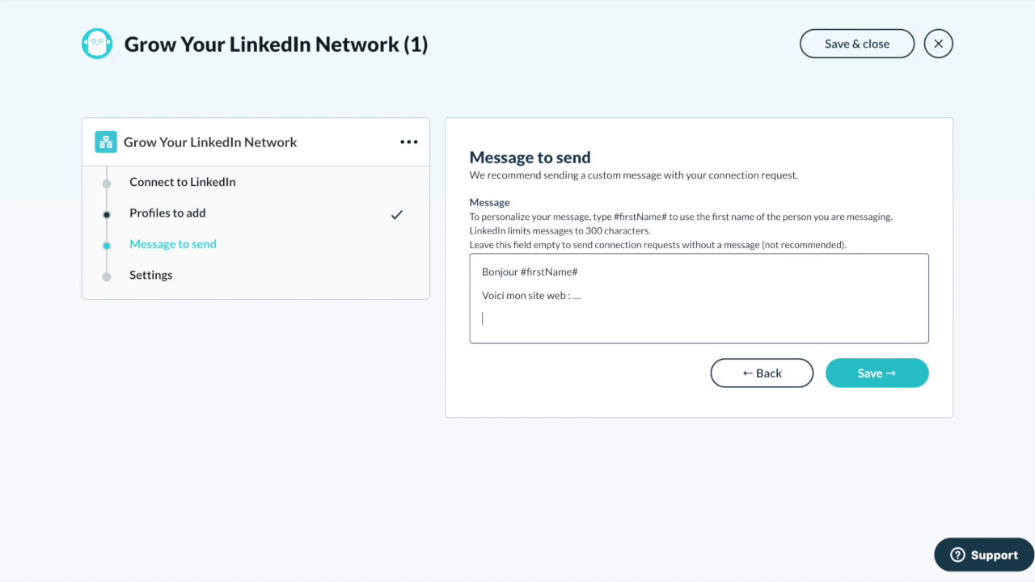
- Close the Grow Your LinkedIn Network setup without saving and go back to the PhantomBuster home page
{"action": "left_click", "coordinate": [939, 43]}
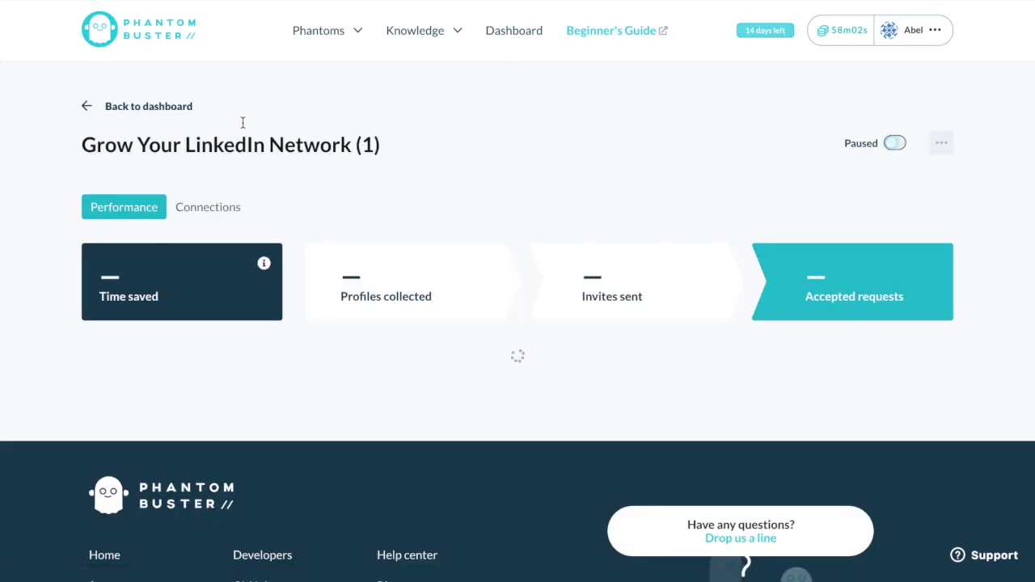
{"action": "left_click", "coordinate": [154, 42]}
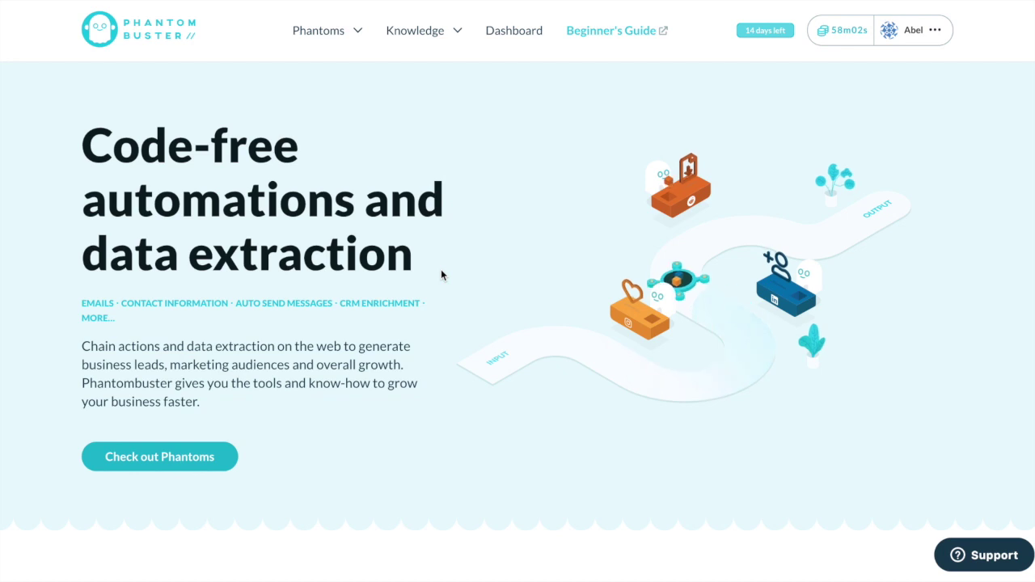
{"action": "mouse_move", "coordinate": [378, 43]}
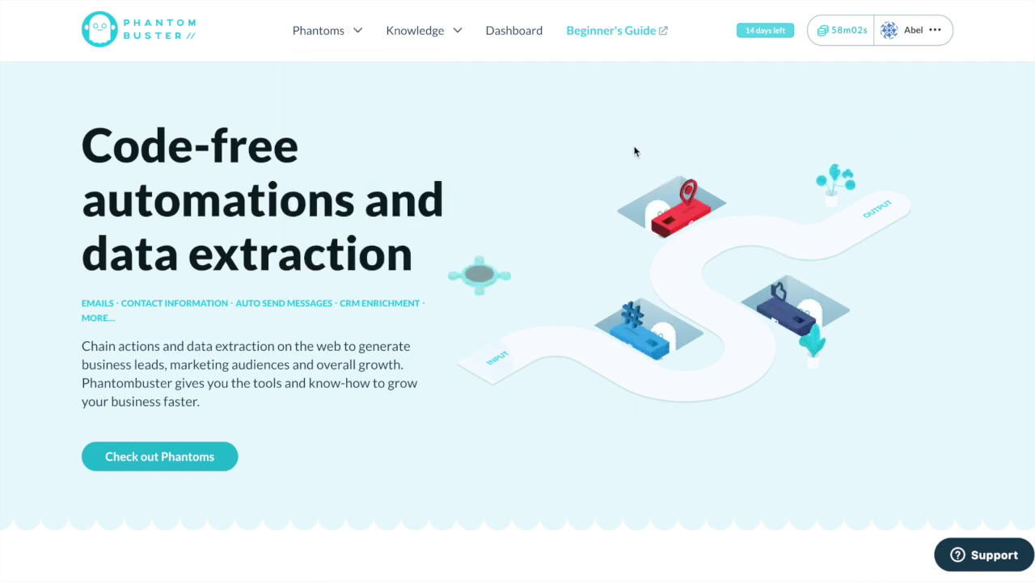
- Open the pricing page and compare the plans' daily execution time and Phantom slots, especially Free Forever and Growth Hacker
{"action": "left_click", "coordinate": [778, 30]}
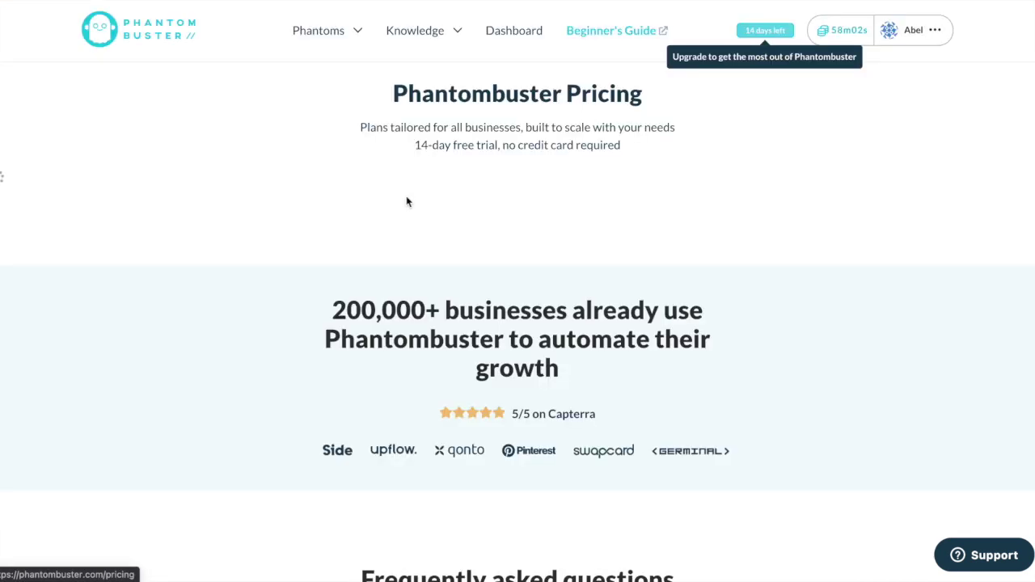
{"action": "scroll", "coordinate": [597, 259], "scroll_direction": "down", "scroll_amount": 3}
{"action": "scroll", "coordinate": [597, 259], "scroll_direction": "up", "scroll_amount": 2}
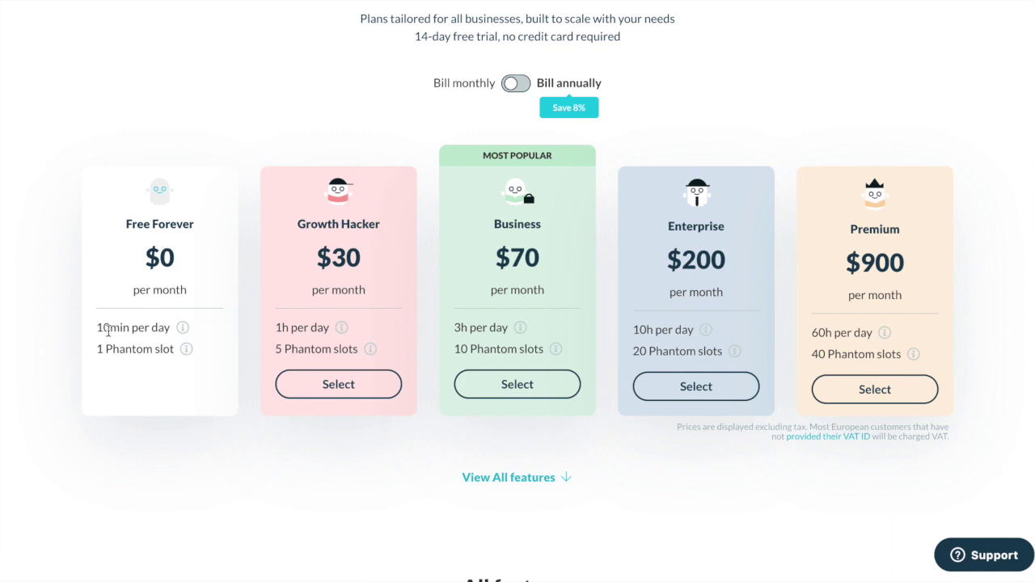
{"action": "left_click_drag", "start_coordinate": [98, 327], "coordinate": [194, 330]}
{"action": "left_click", "coordinate": [207, 465]}
{"action": "left_click_drag", "start_coordinate": [96, 349], "coordinate": [173, 346]}
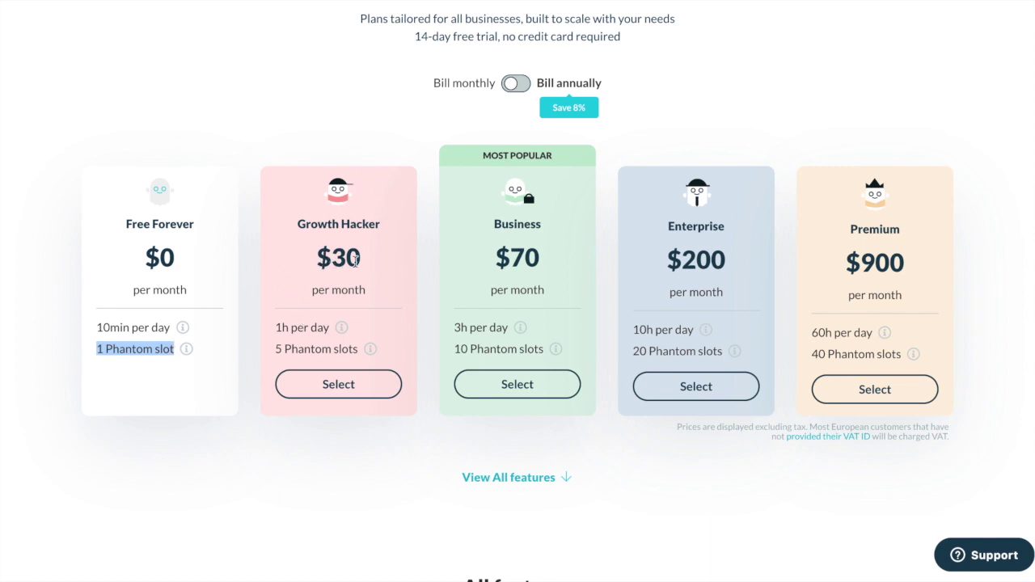
{"action": "left_click_drag", "start_coordinate": [276, 329], "coordinate": [336, 334]}
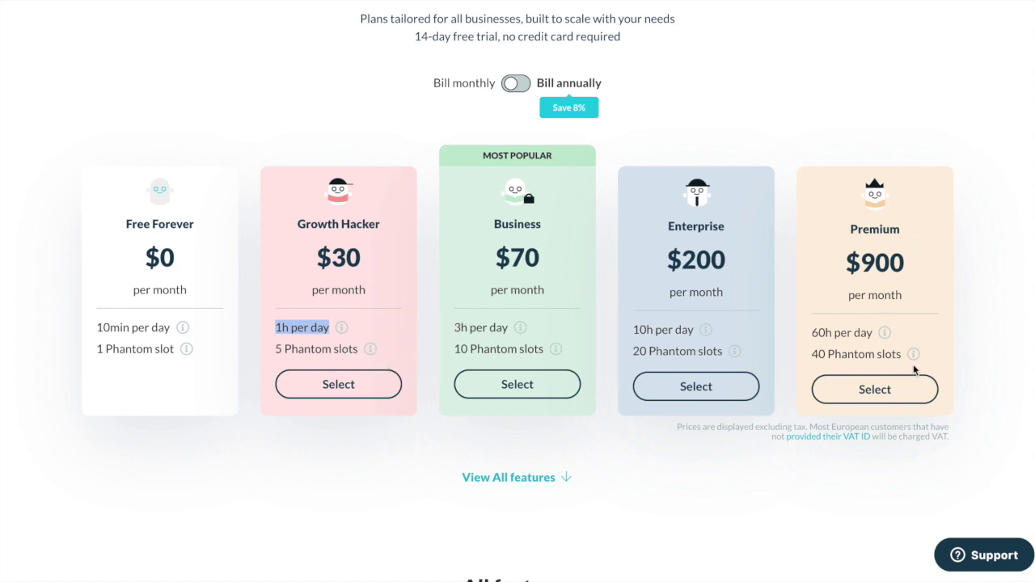
{"action": "scroll", "coordinate": [878, 395], "scroll_direction": "up", "scroll_amount": 1}
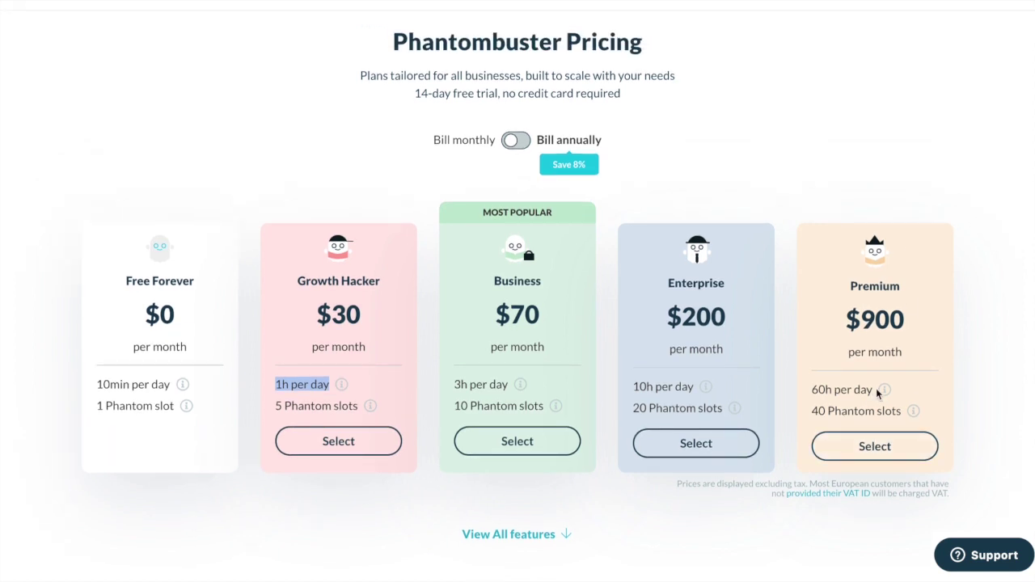
{"action": "scroll", "coordinate": [483, 340], "scroll_direction": "up", "scroll_amount": 1}
- Return to the home page and look over its Here's How It Works section
{"action": "left_click", "coordinate": [138, 37]}
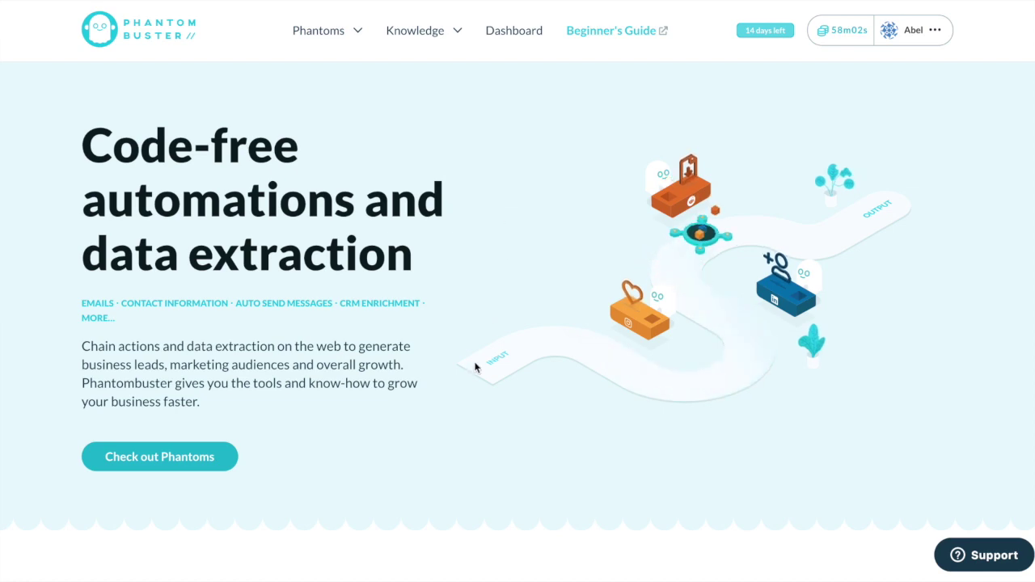
{"action": "scroll", "coordinate": [455, 433], "scroll_direction": "down", "scroll_amount": 2}
{"action": "scroll", "coordinate": [455, 433], "scroll_direction": "down", "scroll_amount": 4}
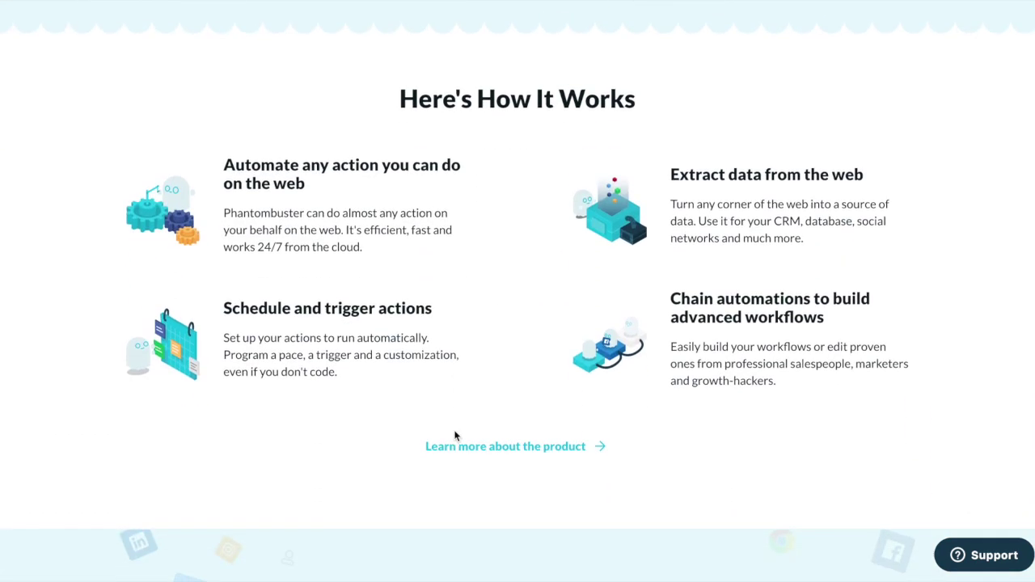
{"action": "scroll", "coordinate": [485, 329], "scroll_direction": "up", "scroll_amount": 6}
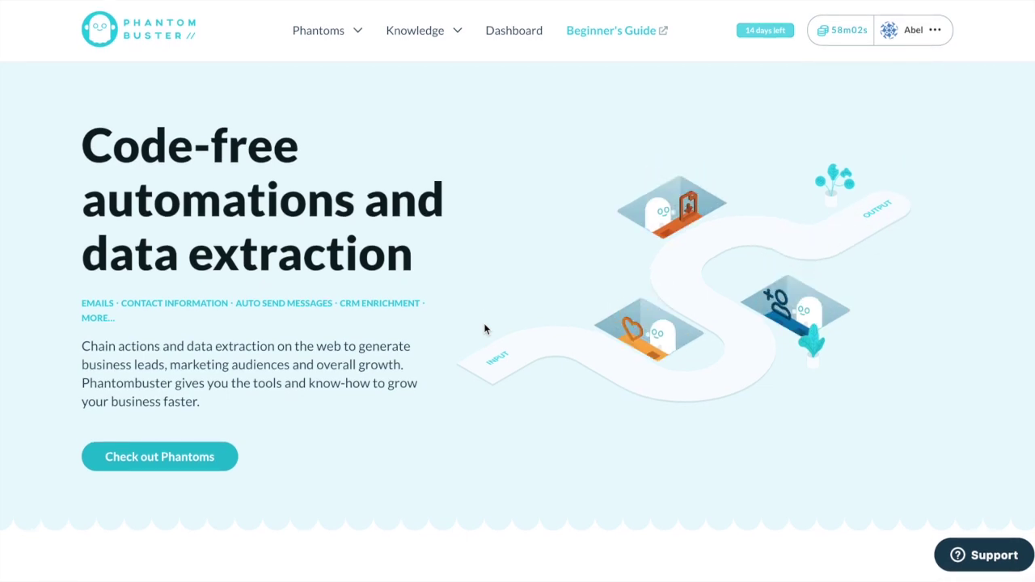